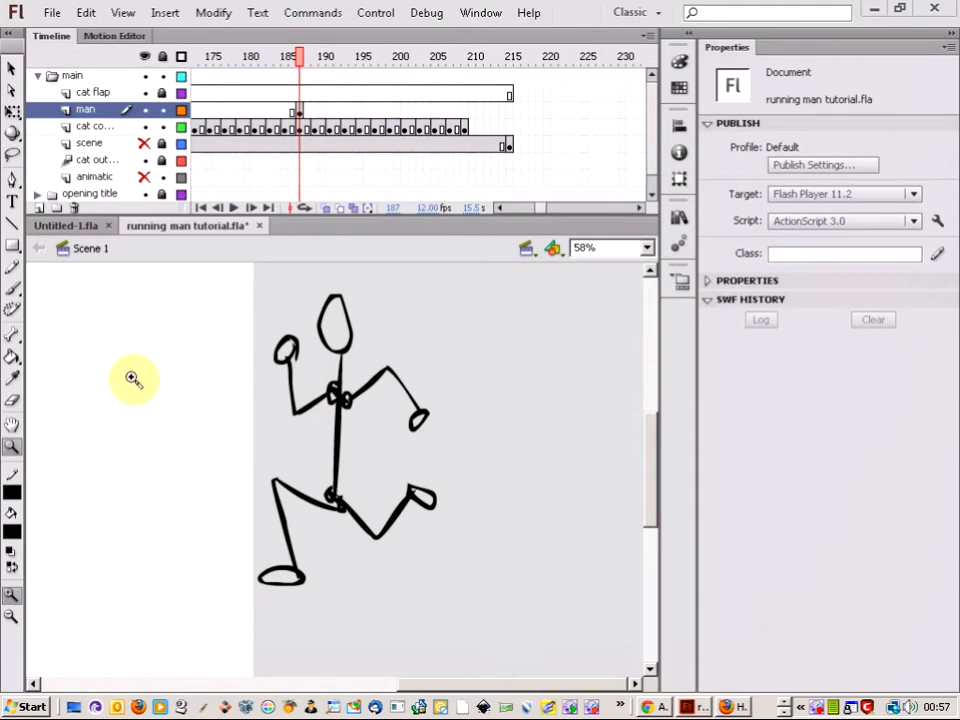
# - Nudge the man run instance beside the stage to an X position of 1445.55
pyautogui.keyDown('alt'); pyautogui.click(180, 407); pyautogui.keyUp('alt')
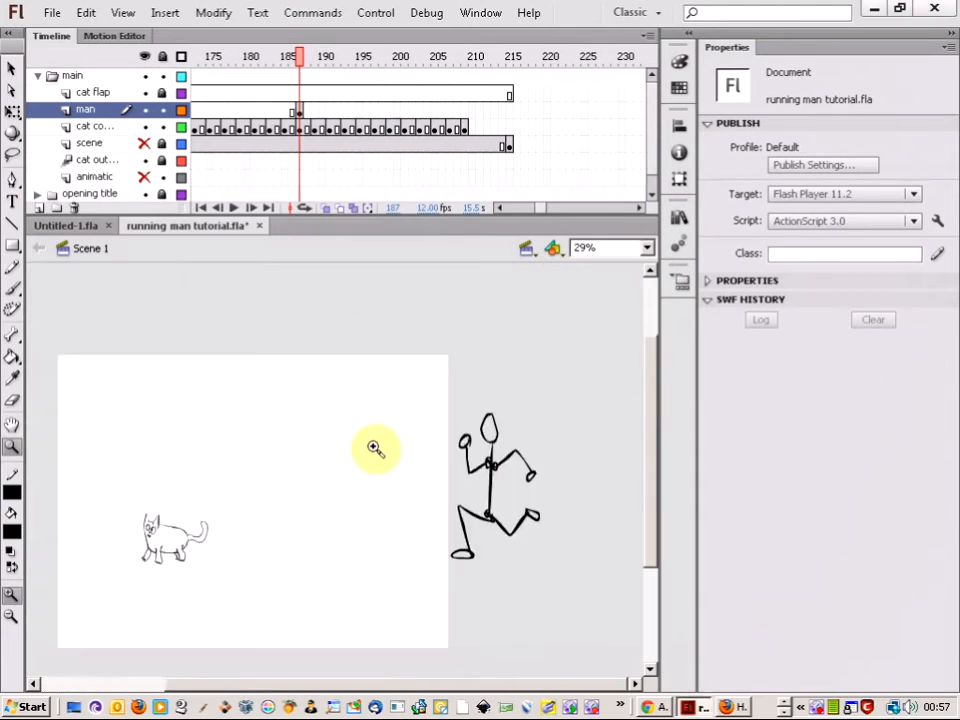
pyautogui.click(12, 74)
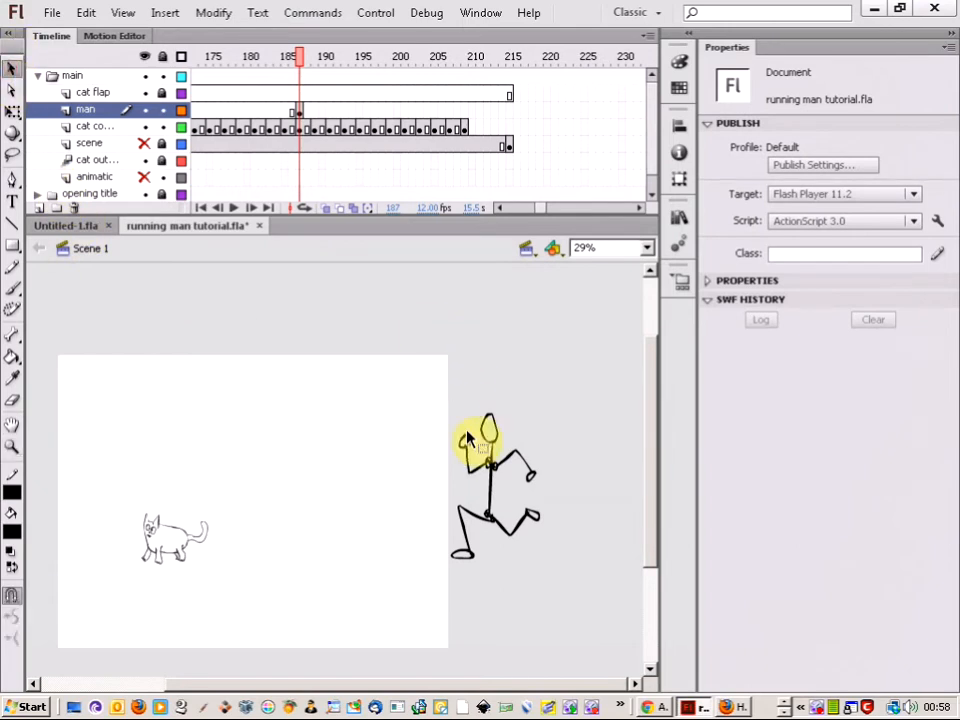
pyautogui.click(506, 470)
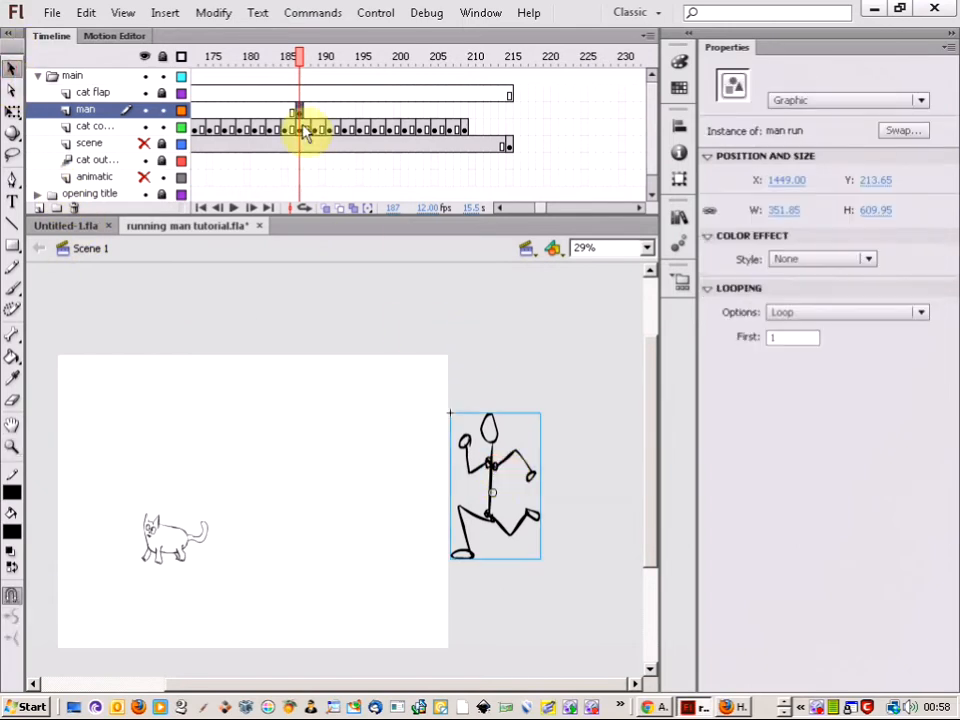
pyautogui.moveTo(494, 462)
pyautogui.mouseDown()
pyautogui.moveTo(230, 458)
pyautogui.moveTo(544, 464)
pyautogui.moveTo(495, 463)
pyautogui.mouseUp()
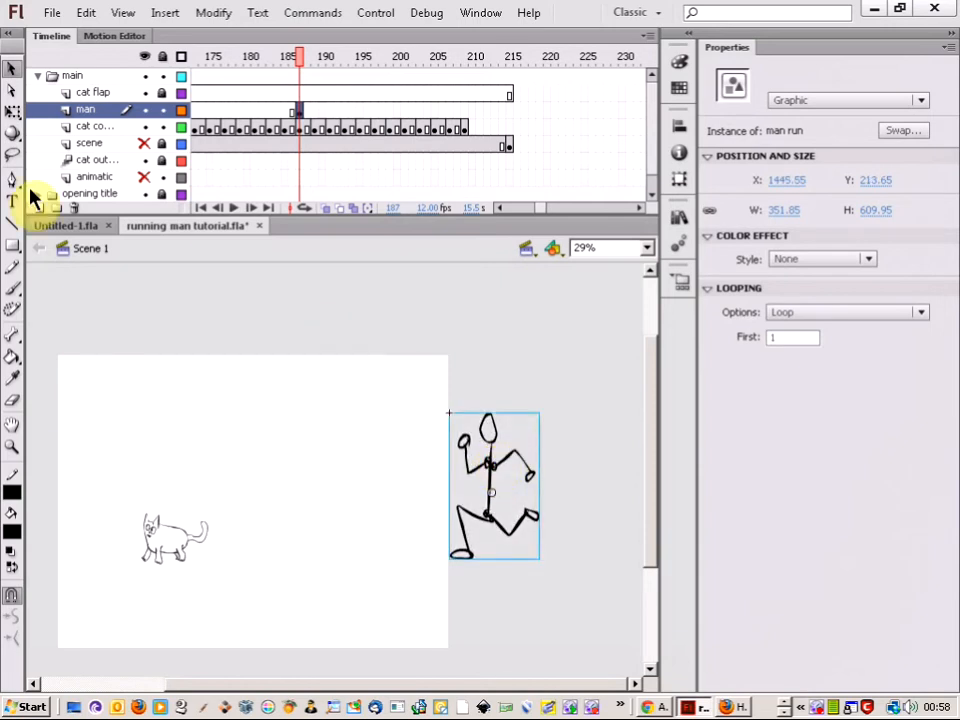
# - Open the man run symbol from the library for editing
pyautogui.click(11, 447)
pyautogui.moveTo(430, 407); pyautogui.dragTo(589, 604)
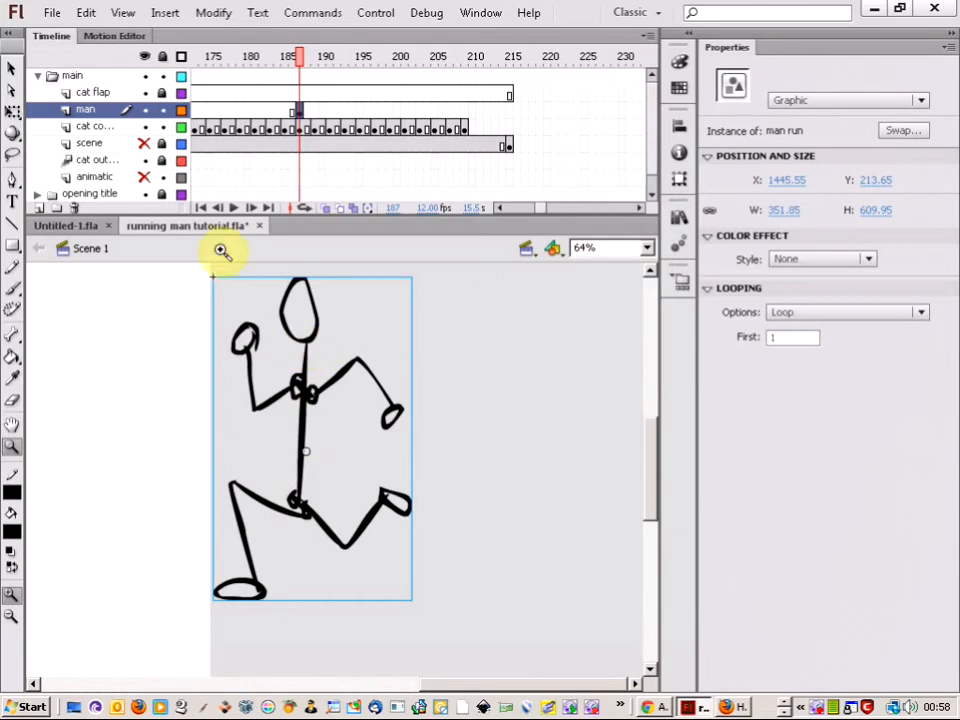
pyautogui.click(228, 14)
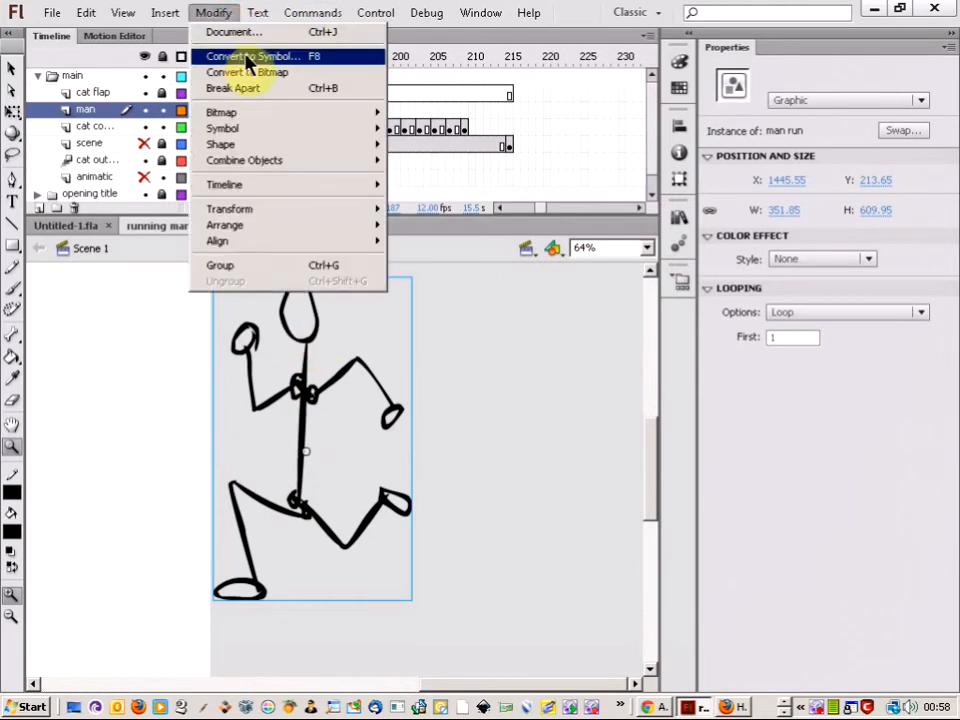
pyautogui.click(682, 224)
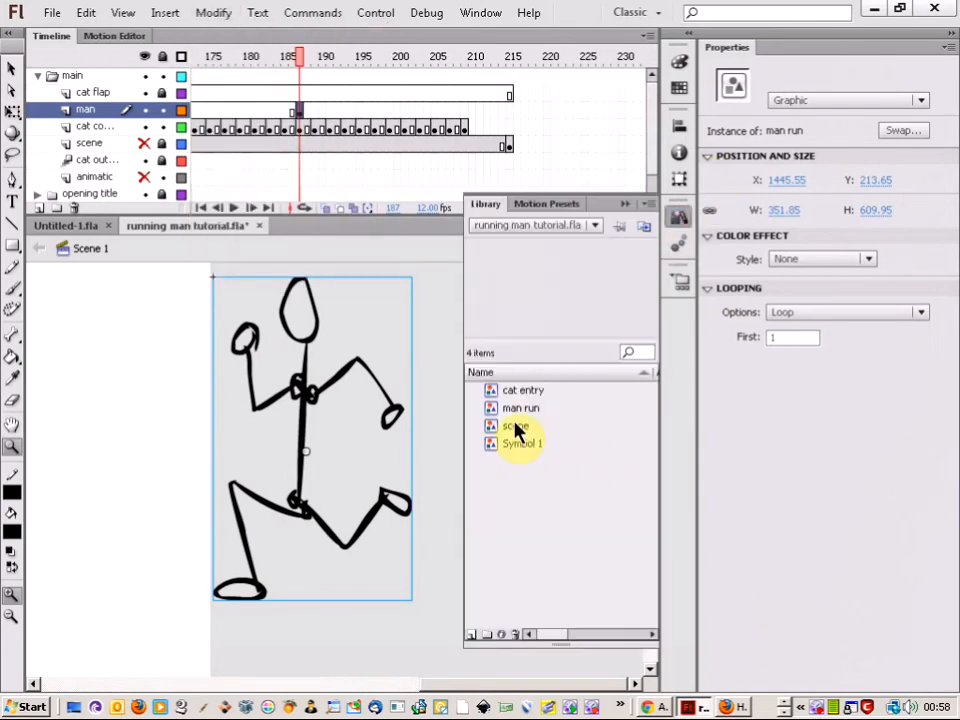
pyautogui.click(511, 409)
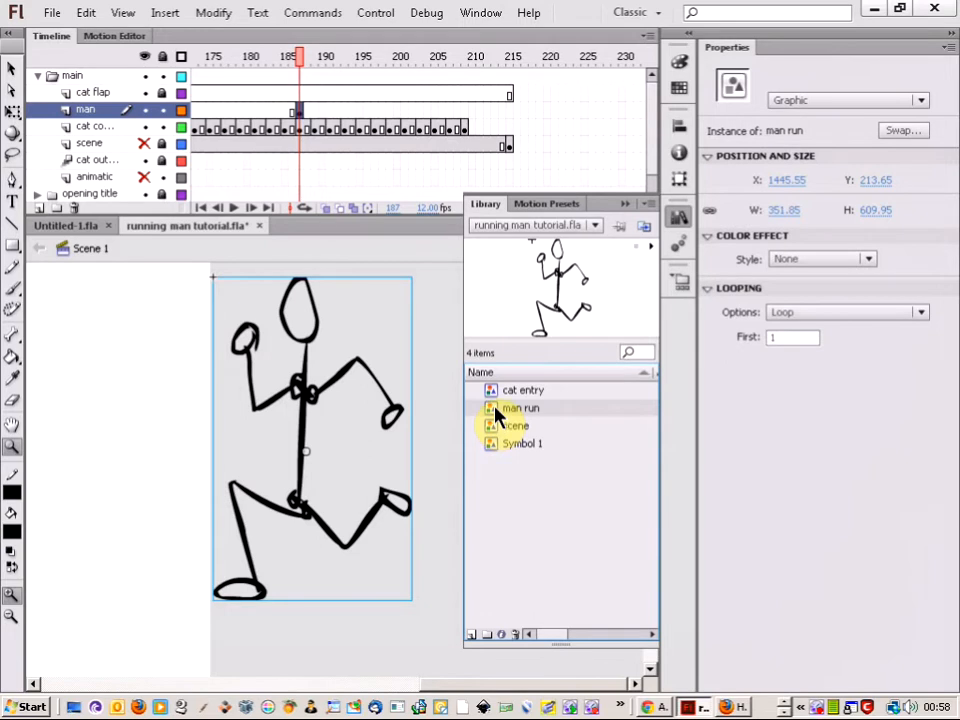
pyautogui.doubleClick(497, 413)
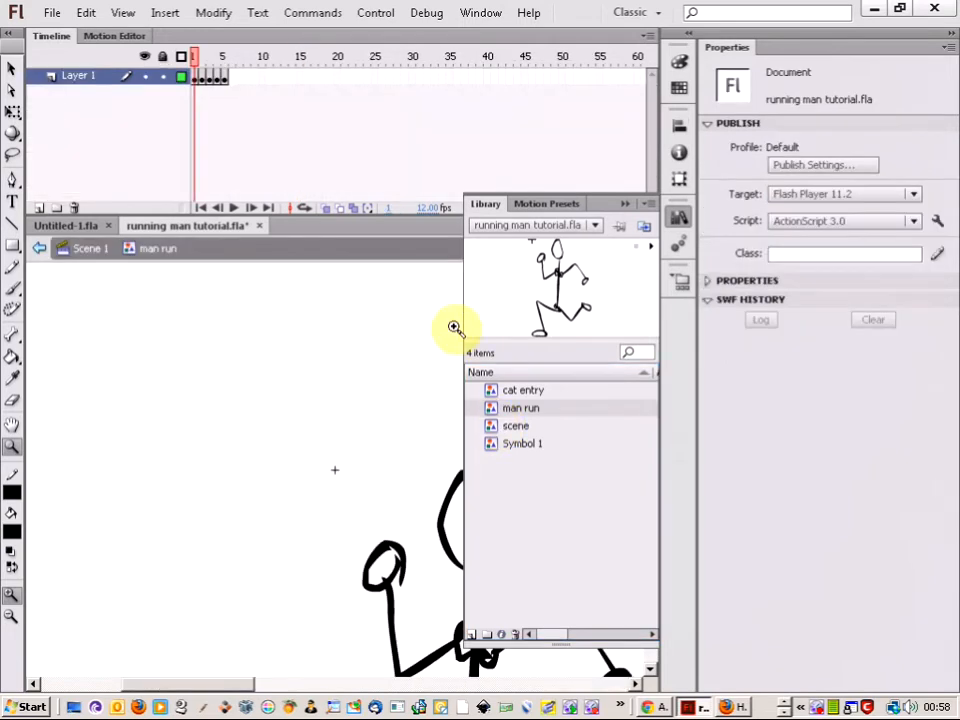
pyautogui.click(628, 206)
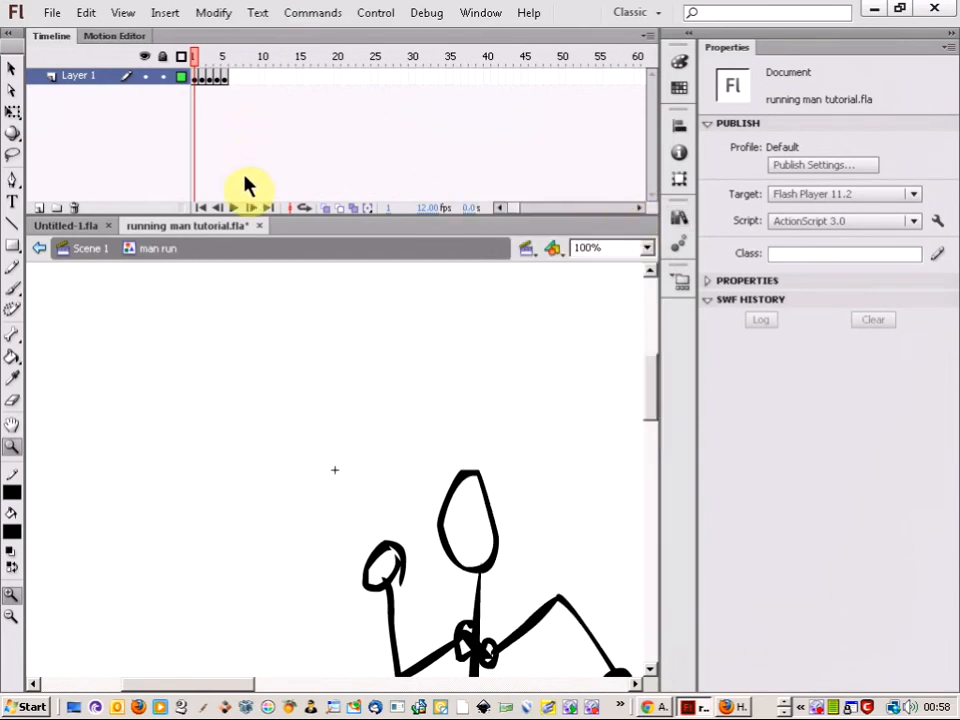
# - Compare the overlaid poses of the man run symbol with onion skinning, and switch onion skinning off again
pyautogui.click(648, 247)
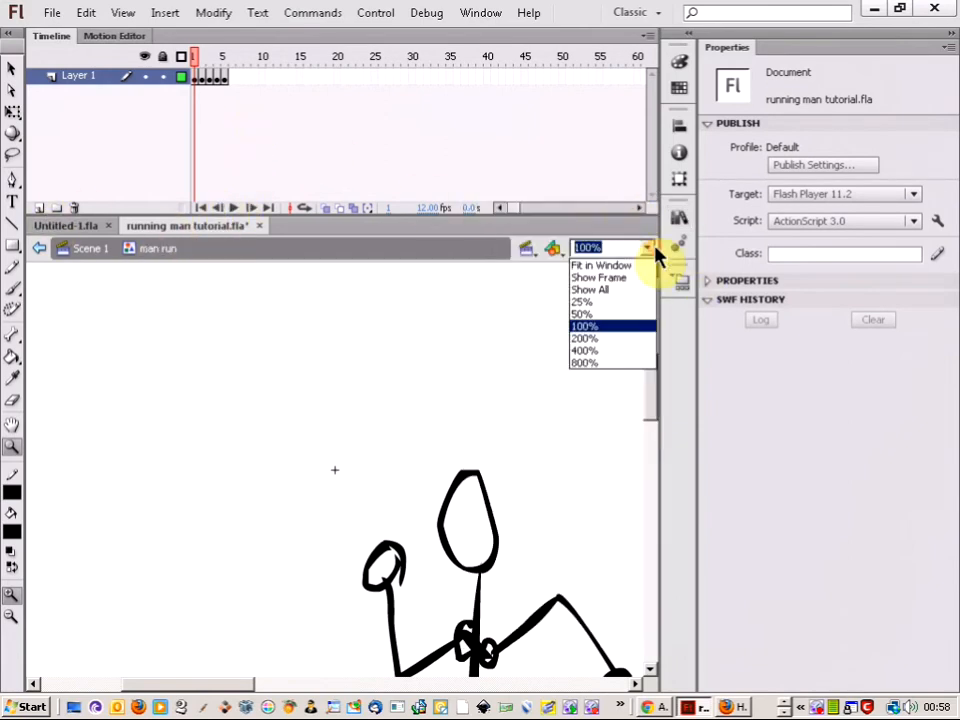
pyautogui.click(632, 314)
pyautogui.moveTo(657, 390); pyautogui.dragTo(658, 420)
pyautogui.moveTo(198, 64)
pyautogui.mouseDown()
pyautogui.moveTo(223, 60)
pyautogui.moveTo(199, 60)
pyautogui.mouseUp()
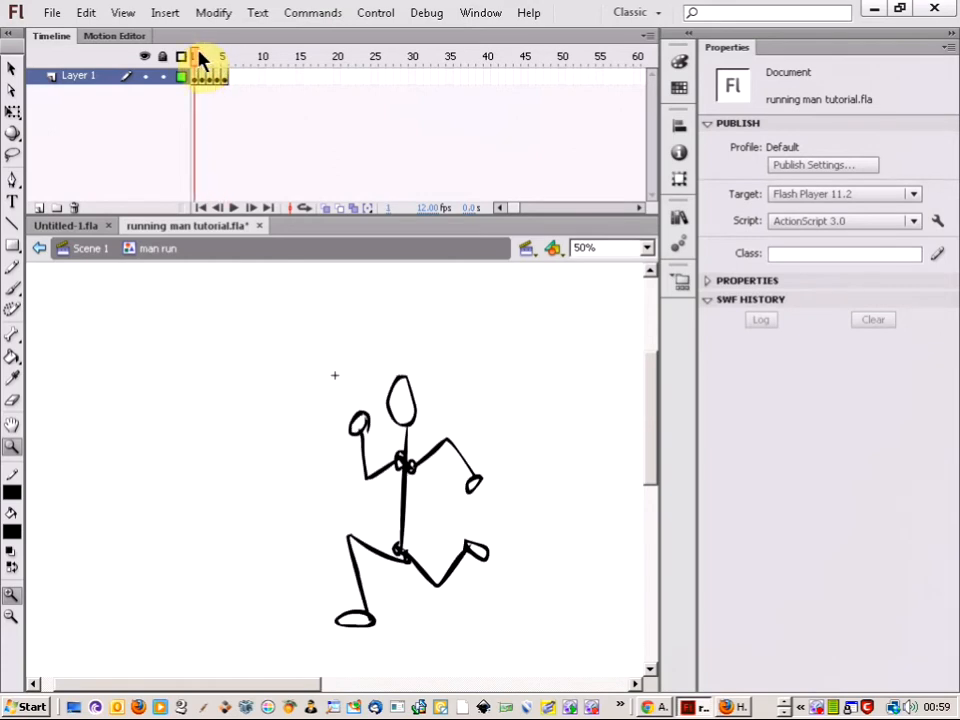
pyautogui.click(328, 212)
pyautogui.click(201, 60)
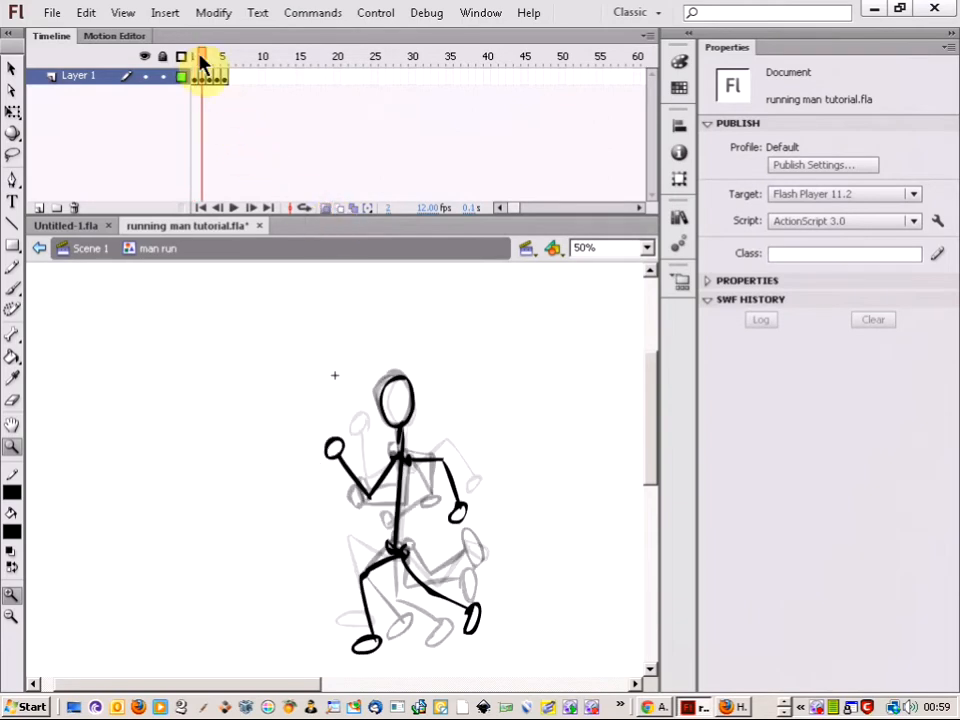
pyautogui.moveTo(208, 66)
pyautogui.mouseDown()
pyautogui.moveTo(226, 66)
pyautogui.moveTo(212, 45)
pyautogui.moveTo(194, 50)
pyautogui.mouseUp()
pyautogui.click(328, 210)
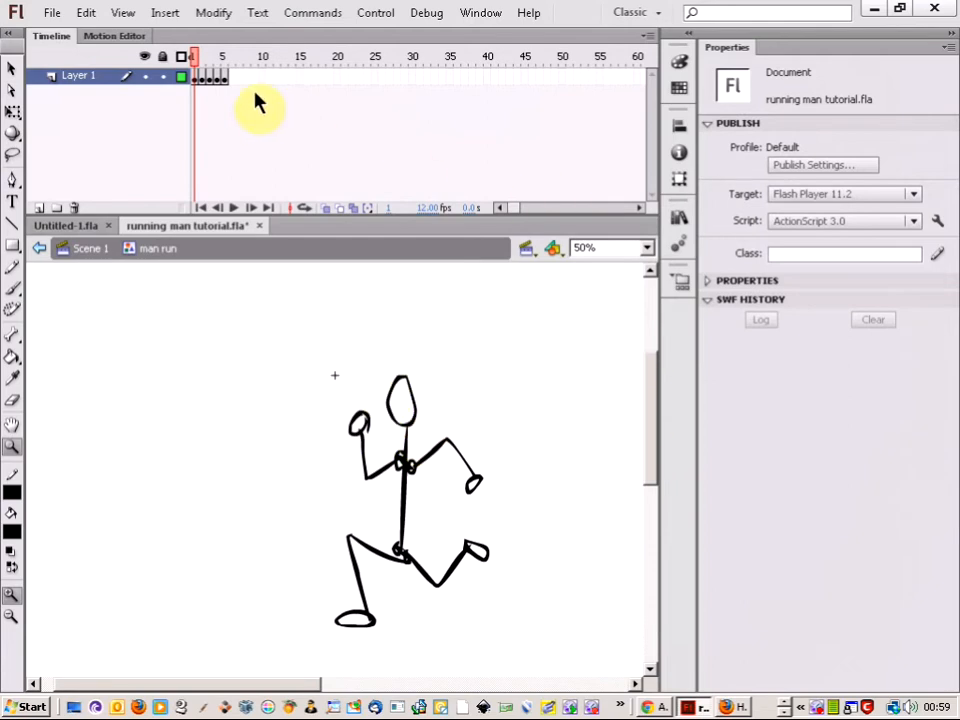
# - Step through frames 1 to 5 of the man run symbol to examine each pose of the run cycle
pyautogui.click(205, 79)
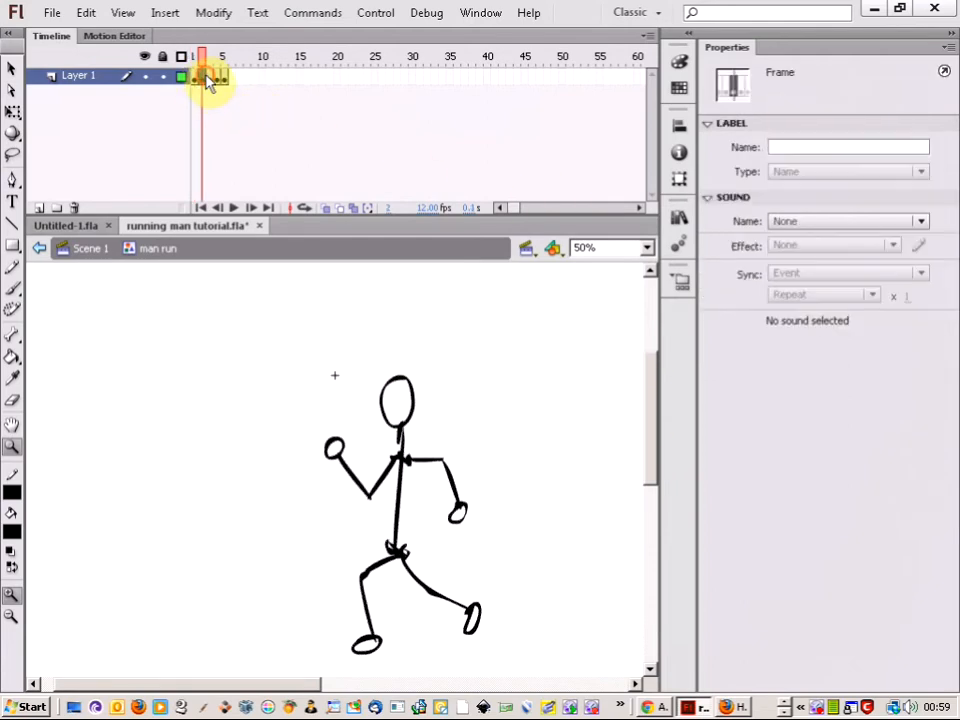
pyautogui.click(212, 80)
pyautogui.click(219, 80)
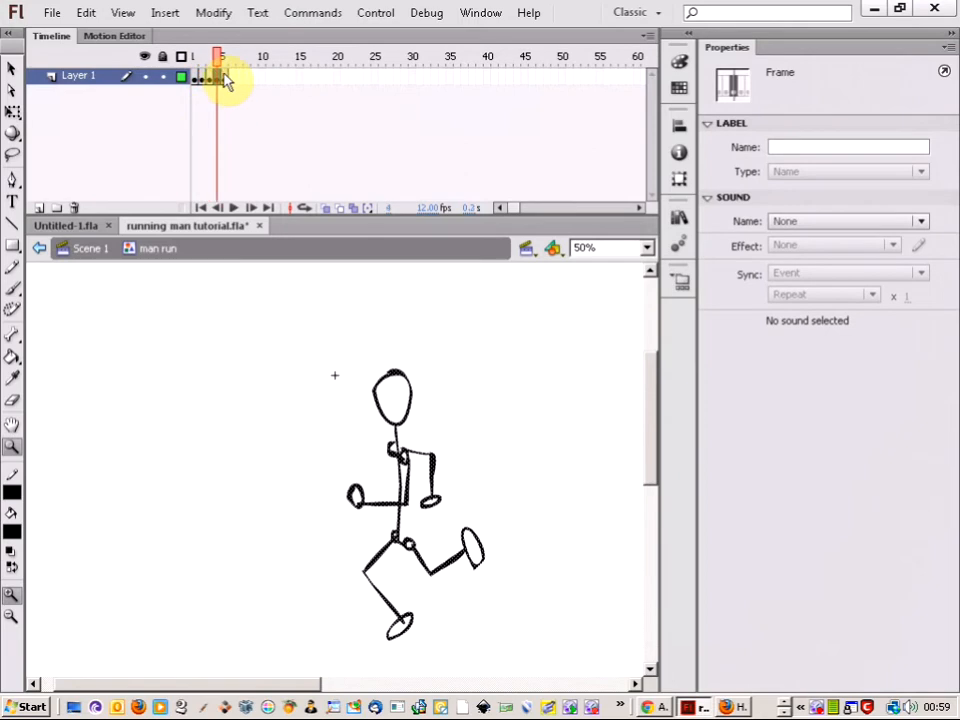
pyautogui.click(226, 80)
pyautogui.click(196, 77)
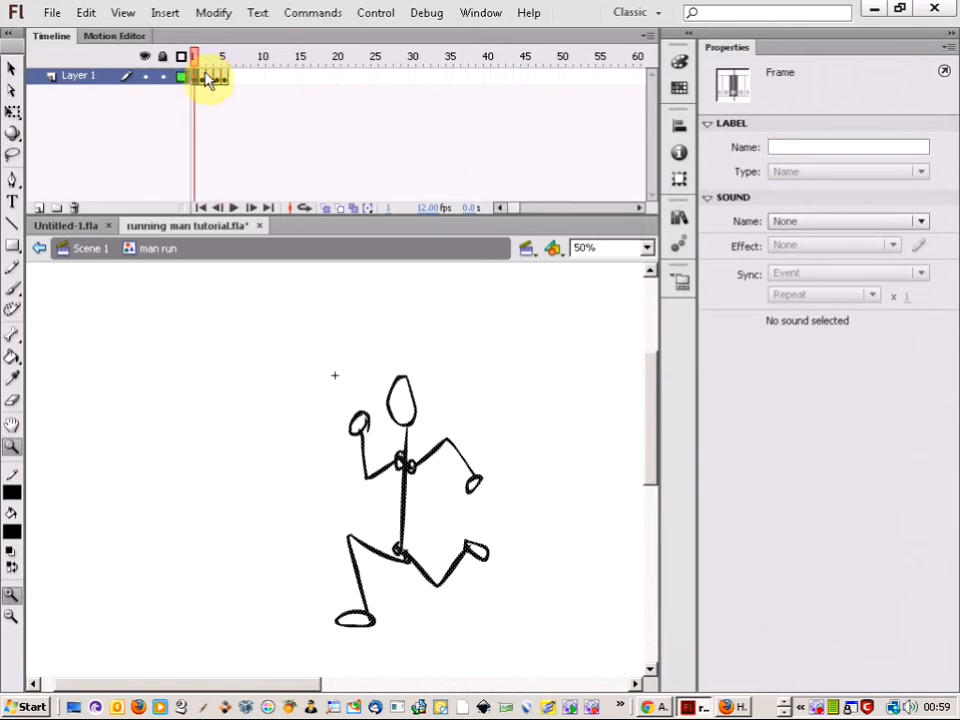
pyautogui.click(205, 77)
pyautogui.click(212, 80)
pyautogui.click(219, 80)
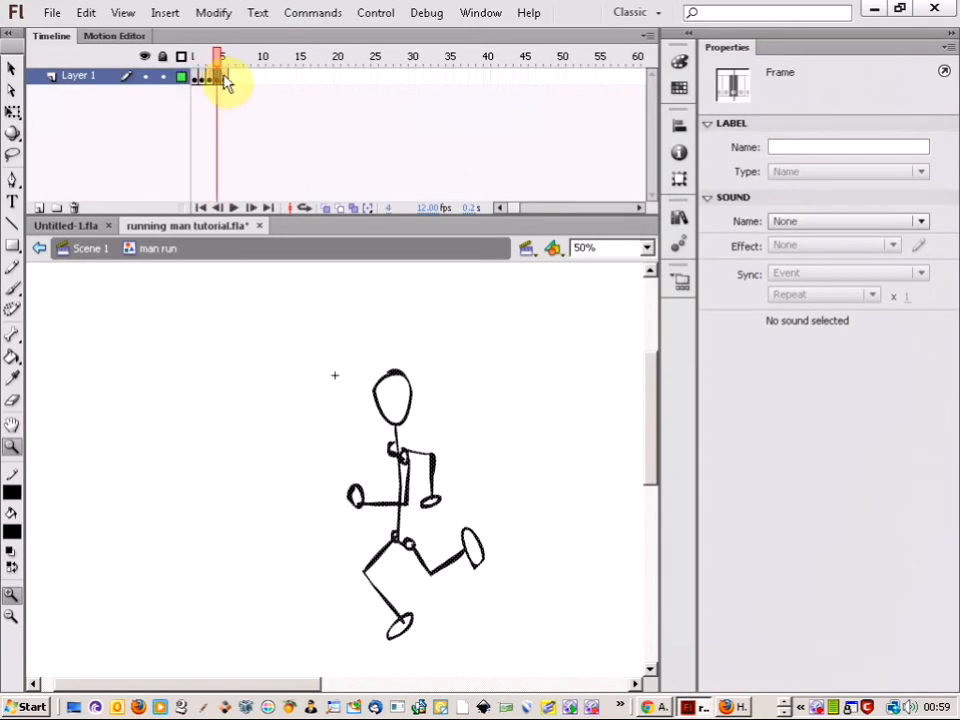
pyautogui.click(226, 80)
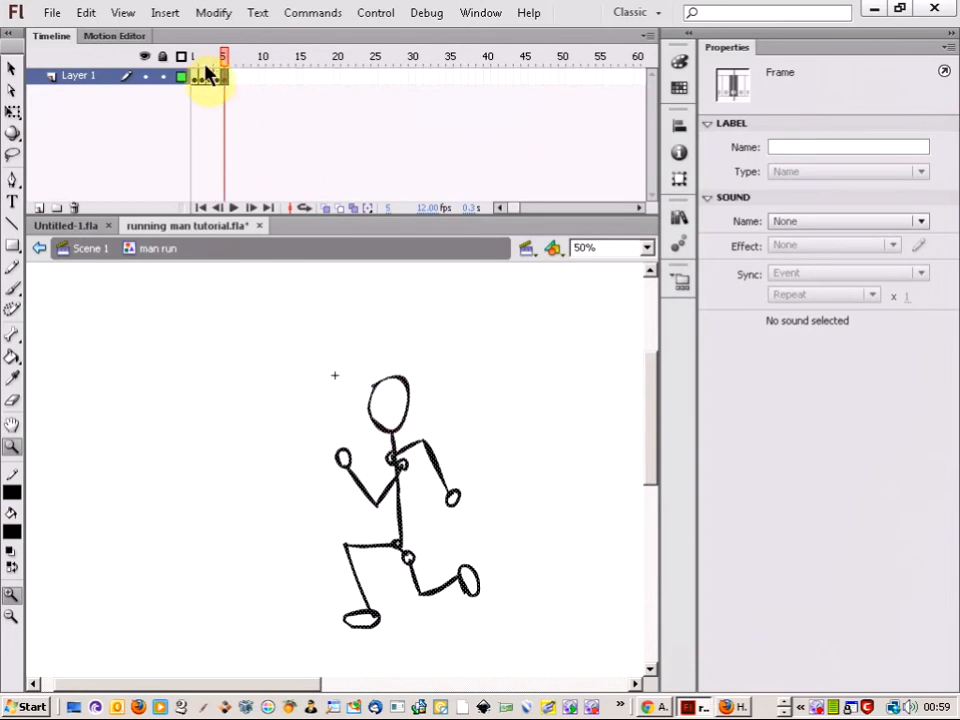
# - Return to Scene 1 and select the man layer's keyframe at frame 187
pyautogui.click(92, 249)
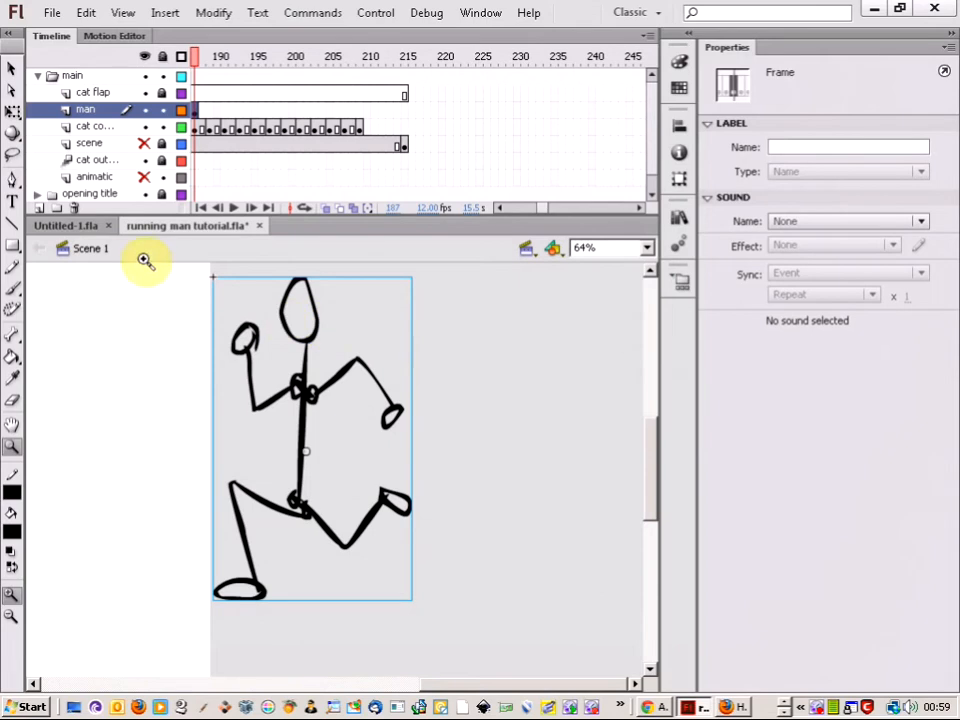
pyautogui.moveTo(475, 690); pyautogui.dragTo(436, 686)
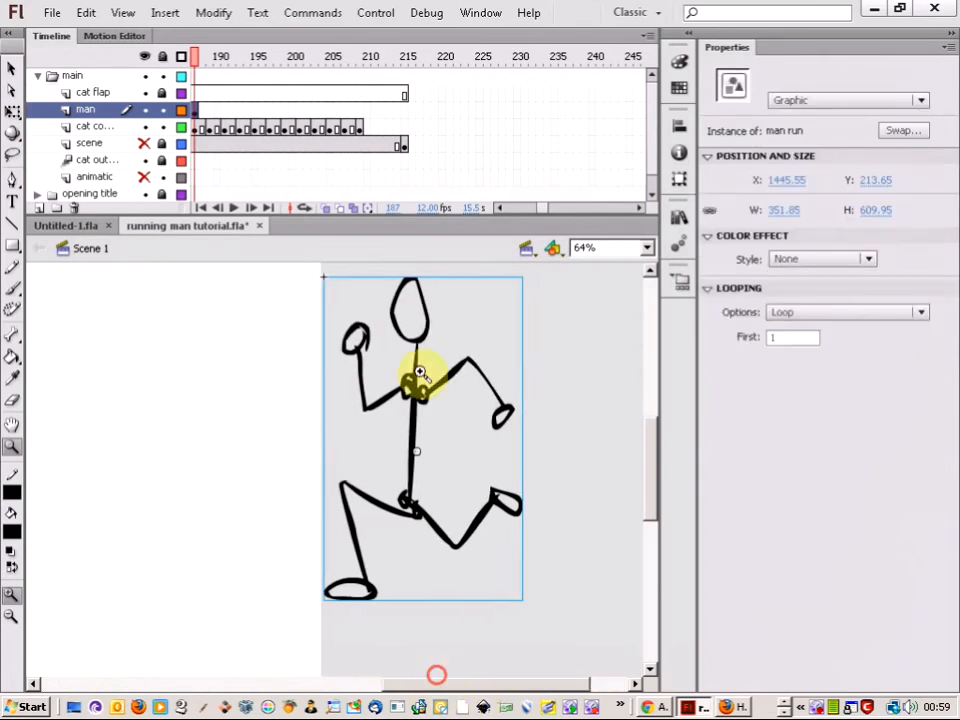
pyautogui.click(680, 222)
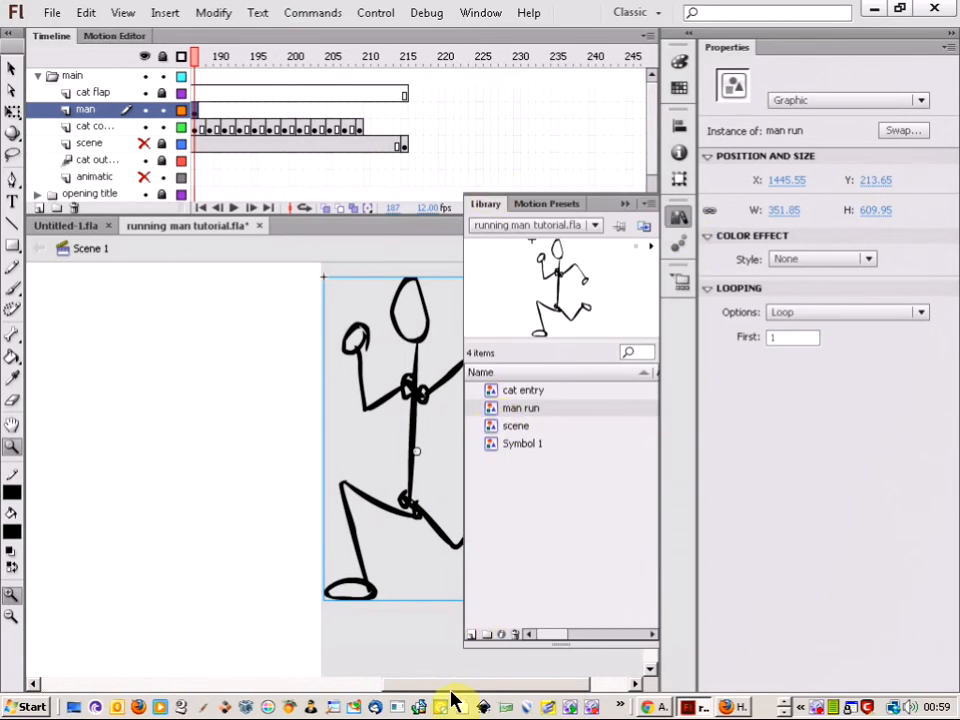
pyautogui.moveTo(454, 690); pyautogui.dragTo(446, 690)
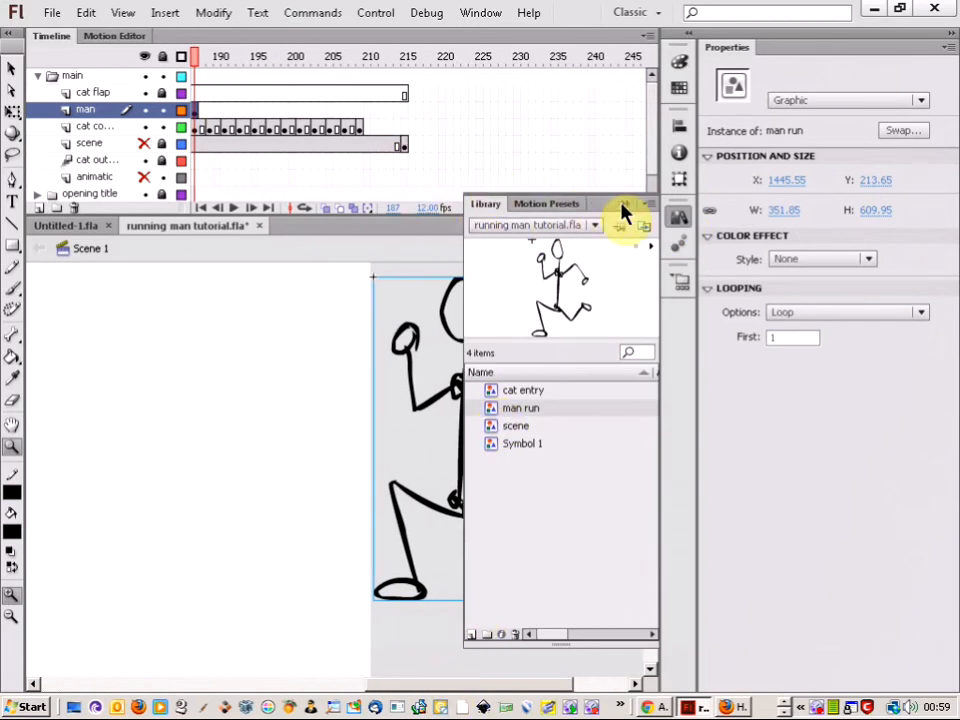
pyautogui.click(625, 204)
pyautogui.click(501, 207)
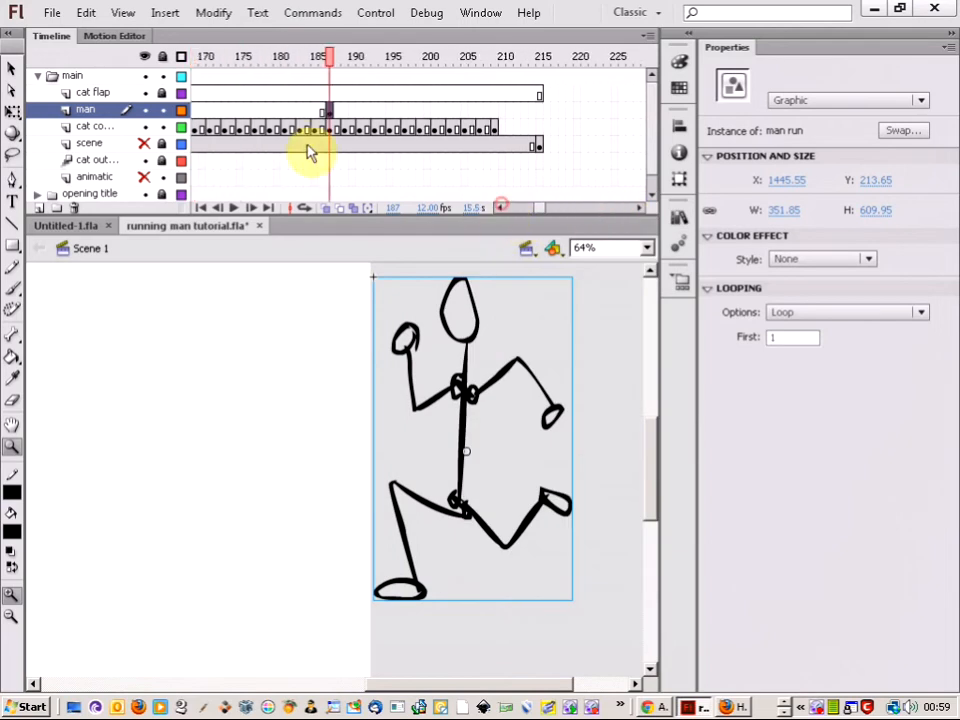
pyautogui.click(328, 109)
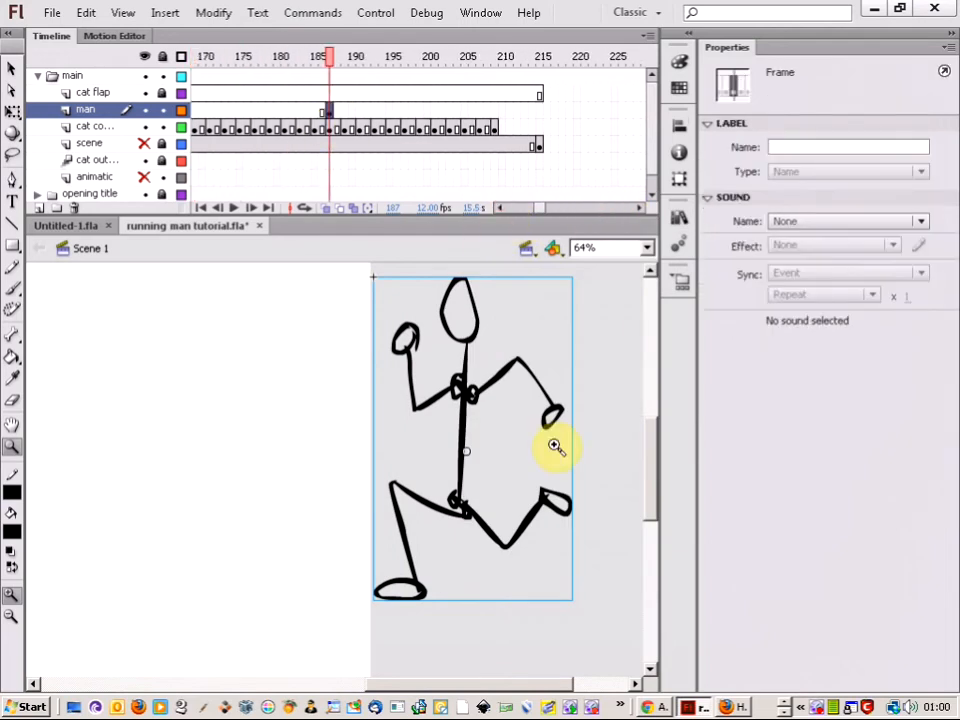
# - View the man run symbol in the library
pyautogui.click(680, 222)
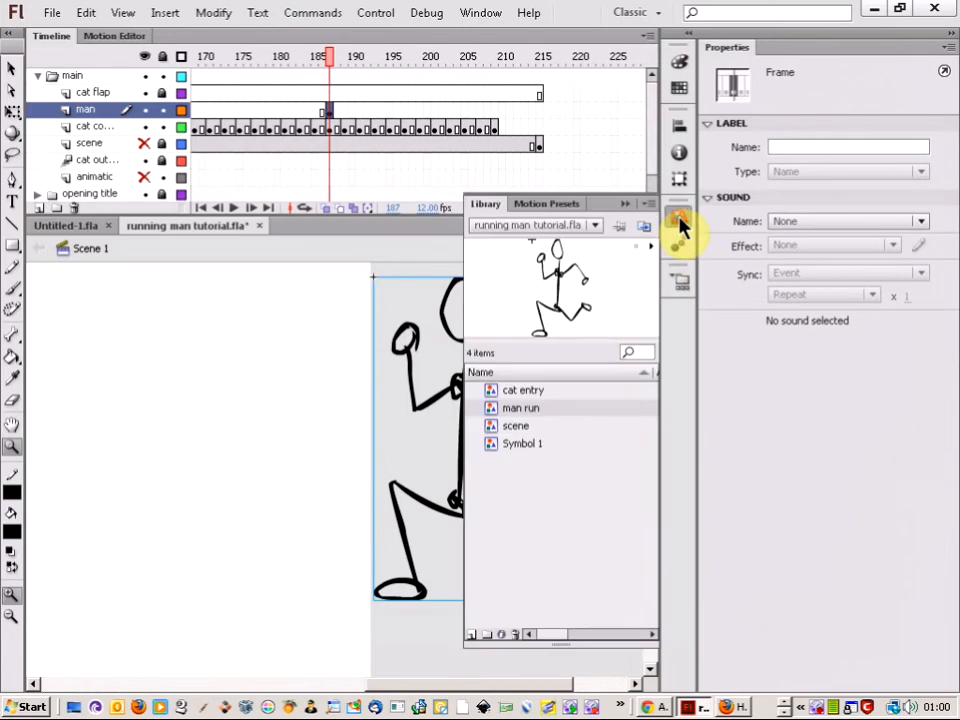
pyautogui.click(508, 408)
pyautogui.moveTo(484, 412); pyautogui.dragTo(542, 405)
pyautogui.click(627, 205)
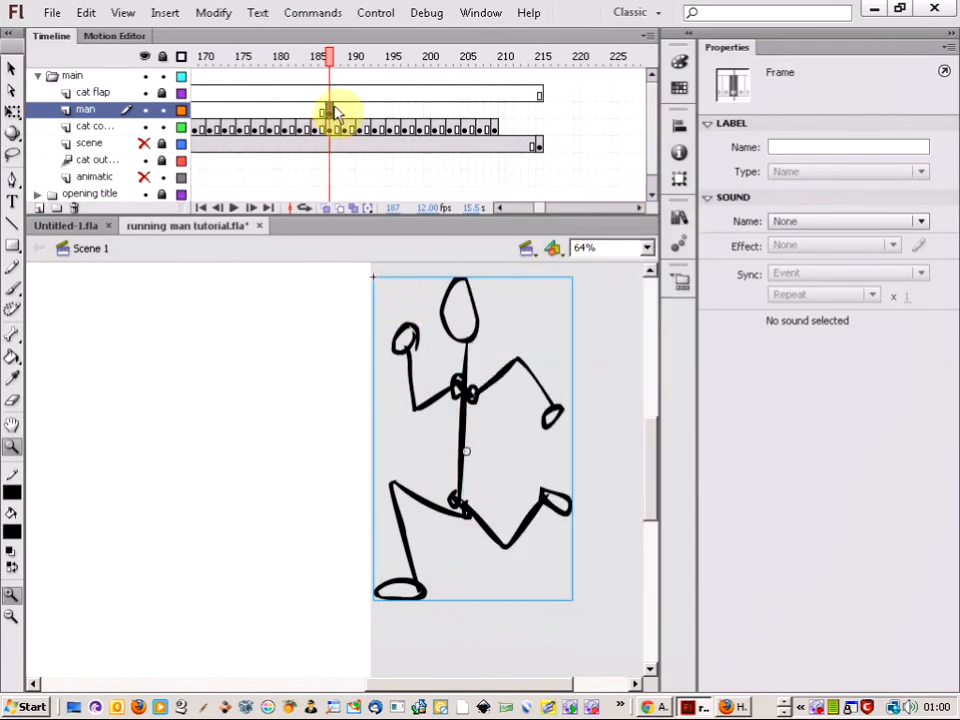
# - Extend the man layer to frame 205 and check the run poses near its end
pyautogui.click(464, 110)
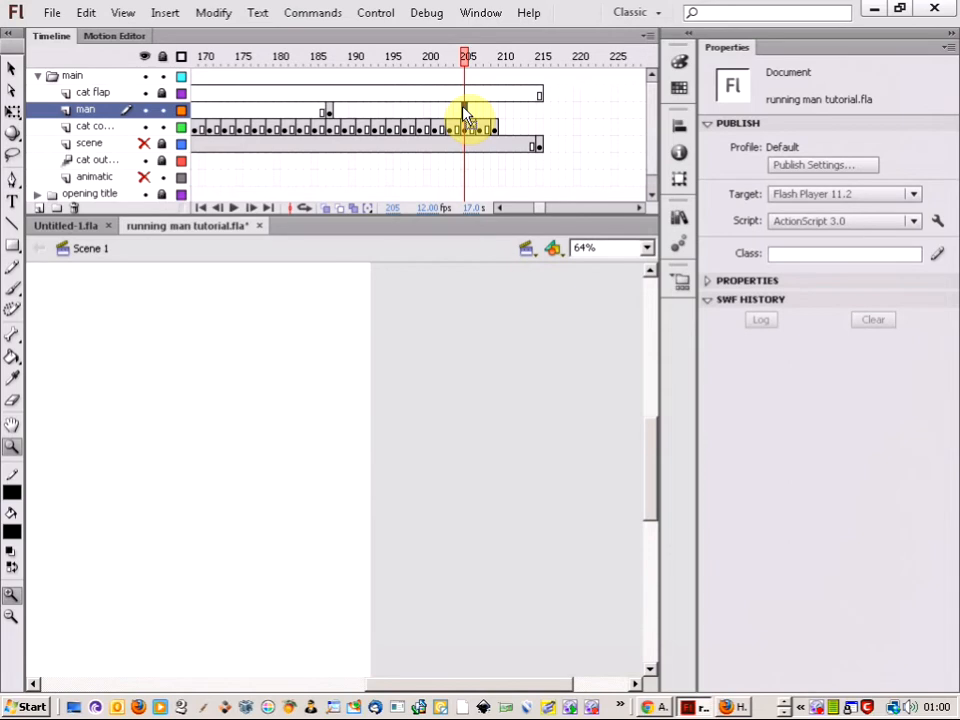
pyautogui.press('F5')
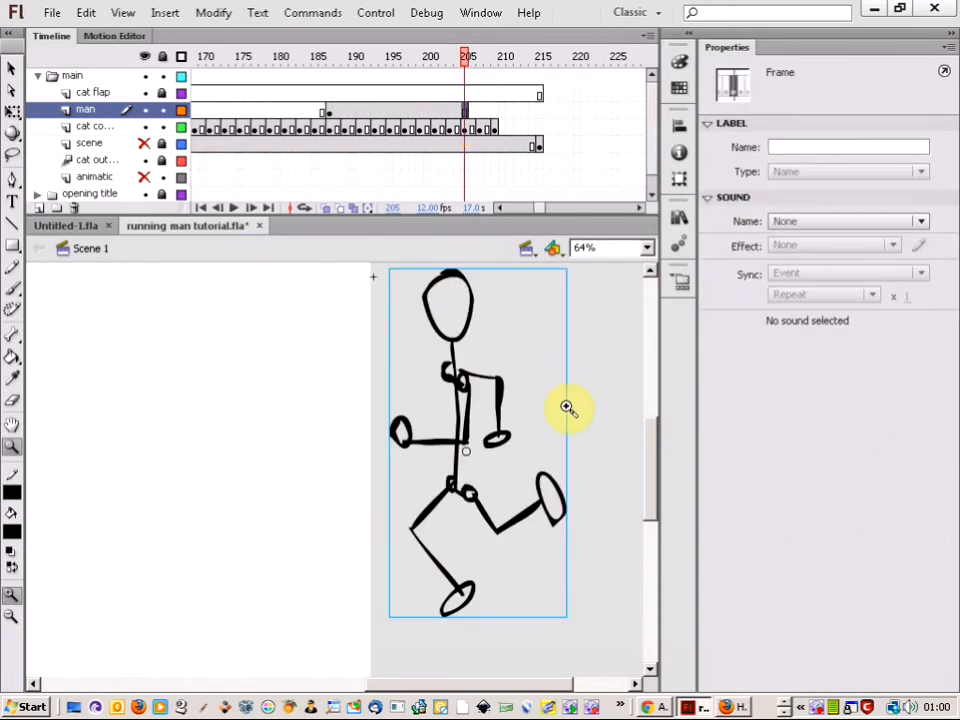
pyautogui.moveTo(464, 62)
pyautogui.mouseDown()
pyautogui.moveTo(429, 60)
pyautogui.moveTo(456, 64)
pyautogui.mouseUp()
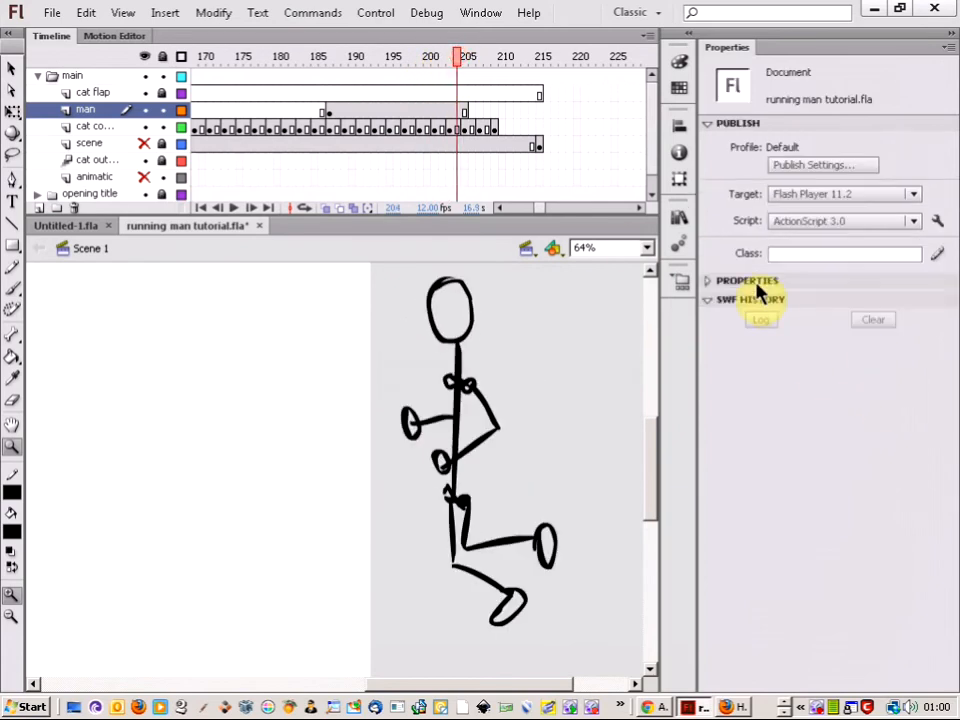
# - Examine the looping options of the man run instance at frame 187, keeping Loop
pyautogui.click(329, 110)
pyautogui.click(455, 348)
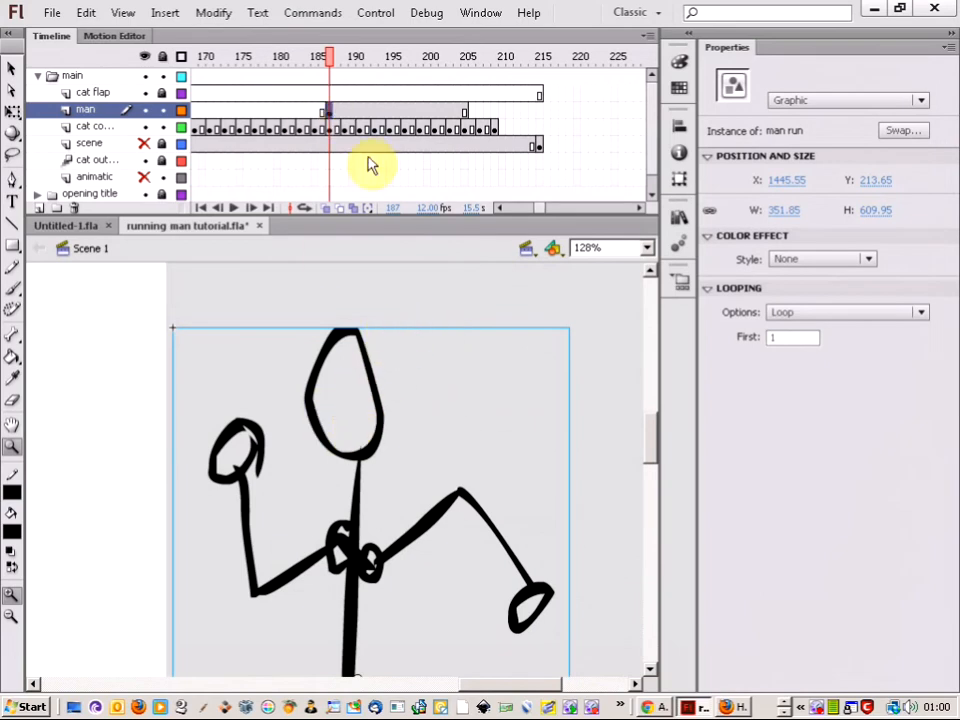
pyautogui.click(834, 313)
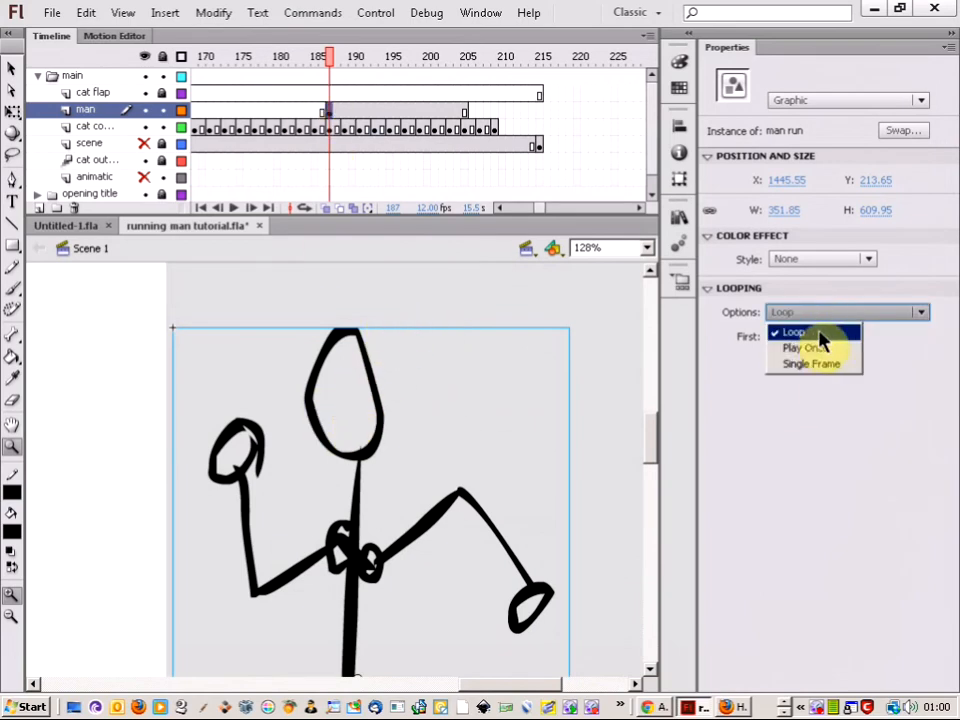
pyautogui.click(806, 316)
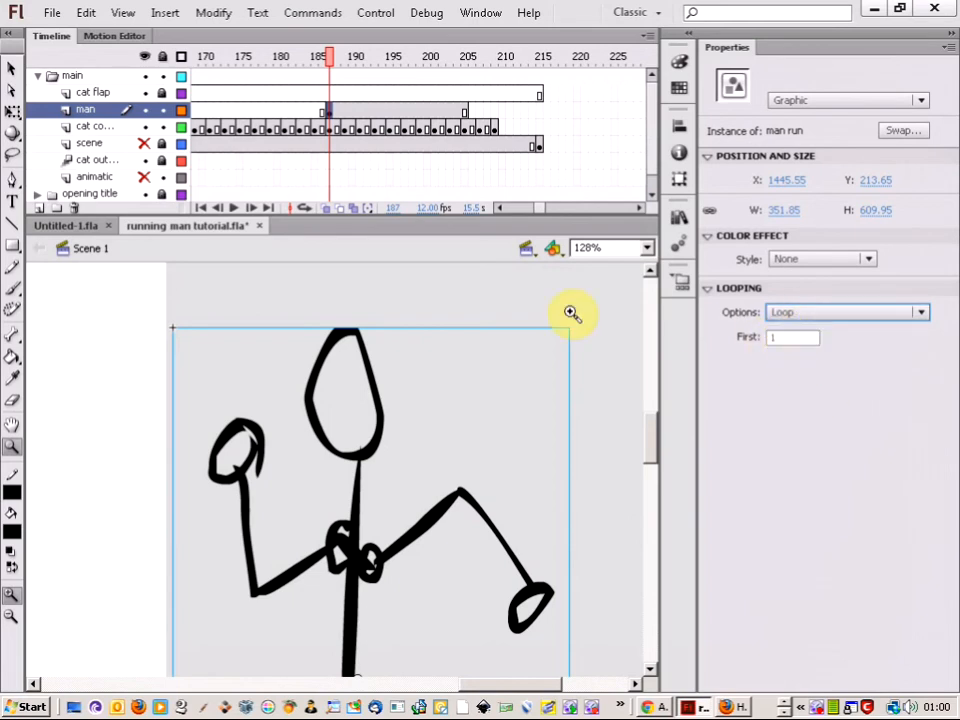
# - Scrub the timeline to frame 197, view the frames inside the man run symbol from the library, and return to Scene 1
pyautogui.moveTo(328, 53); pyautogui.dragTo(405, 75)
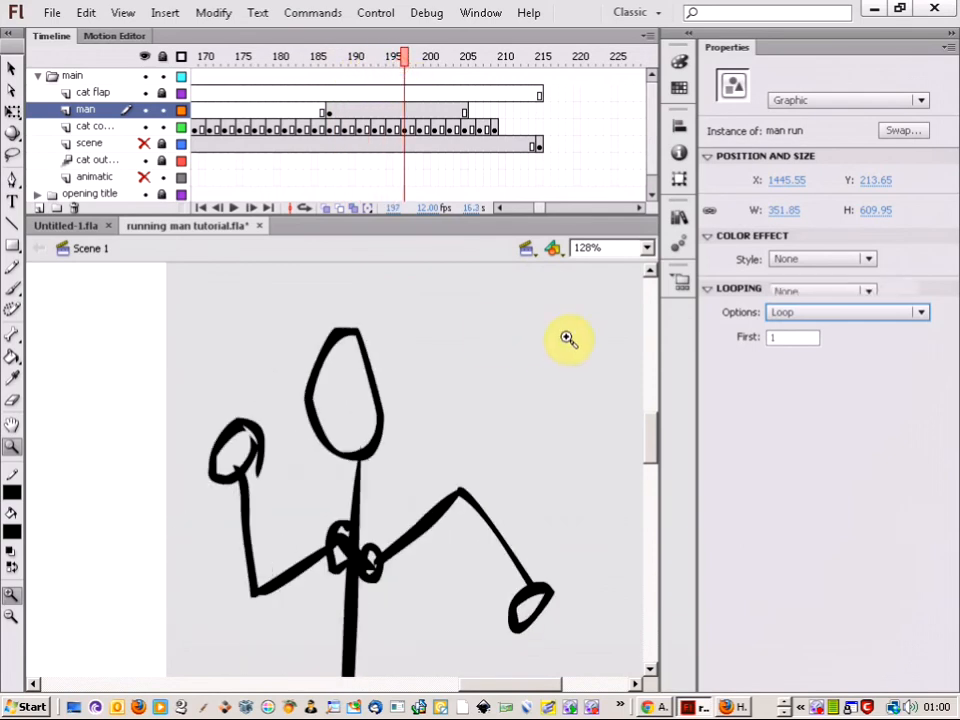
pyautogui.click(680, 222)
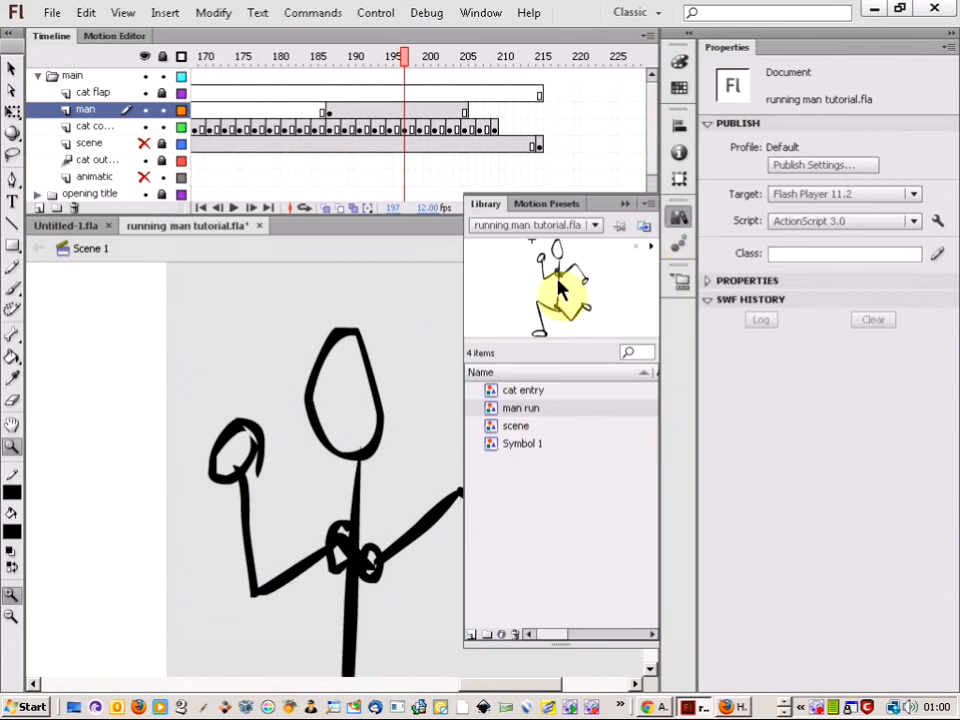
pyautogui.doubleClick(493, 409)
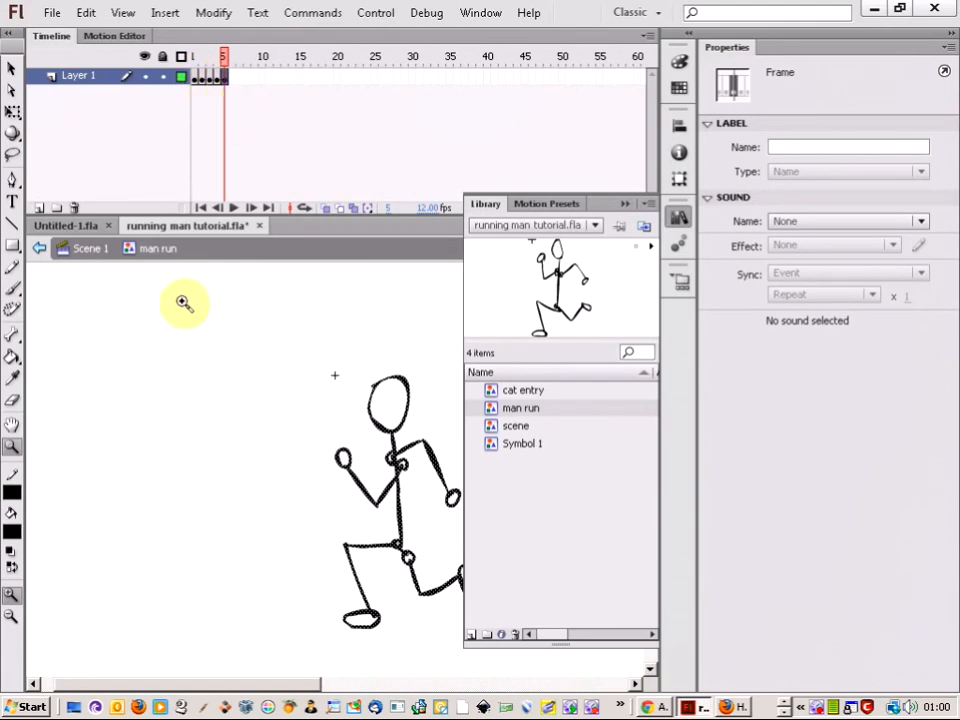
pyautogui.click(92, 250)
pyautogui.click(676, 212)
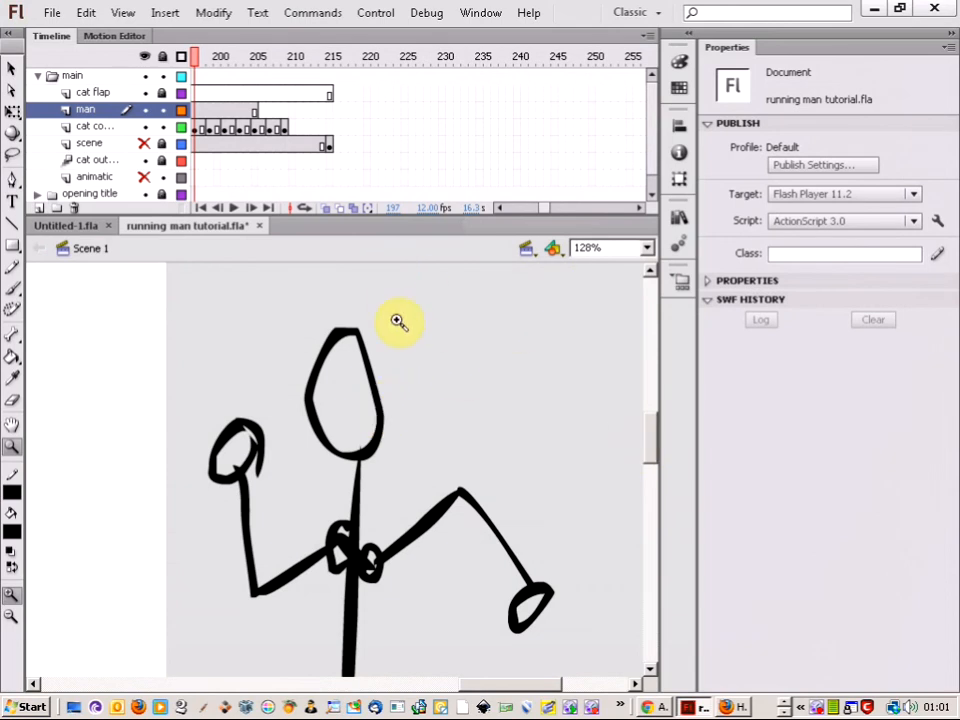
# - Show the whole stage with the cat and the man at 25% zoom and scrub through the end of the man layer
pyautogui.click(647, 250)
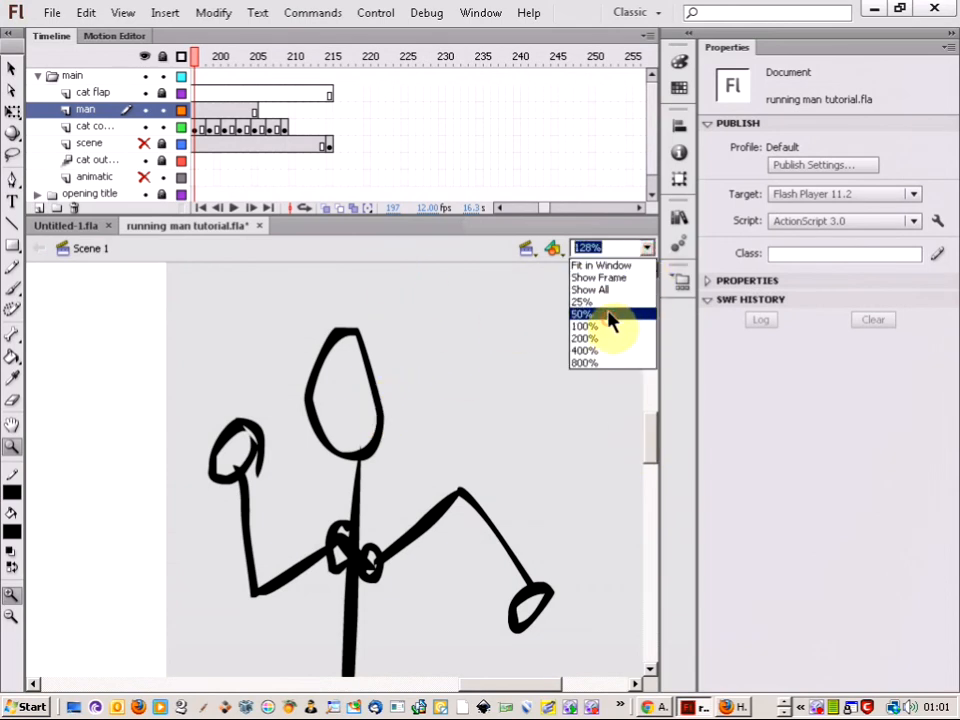
pyautogui.click(610, 326)
pyautogui.click(646, 249)
pyautogui.click(618, 314)
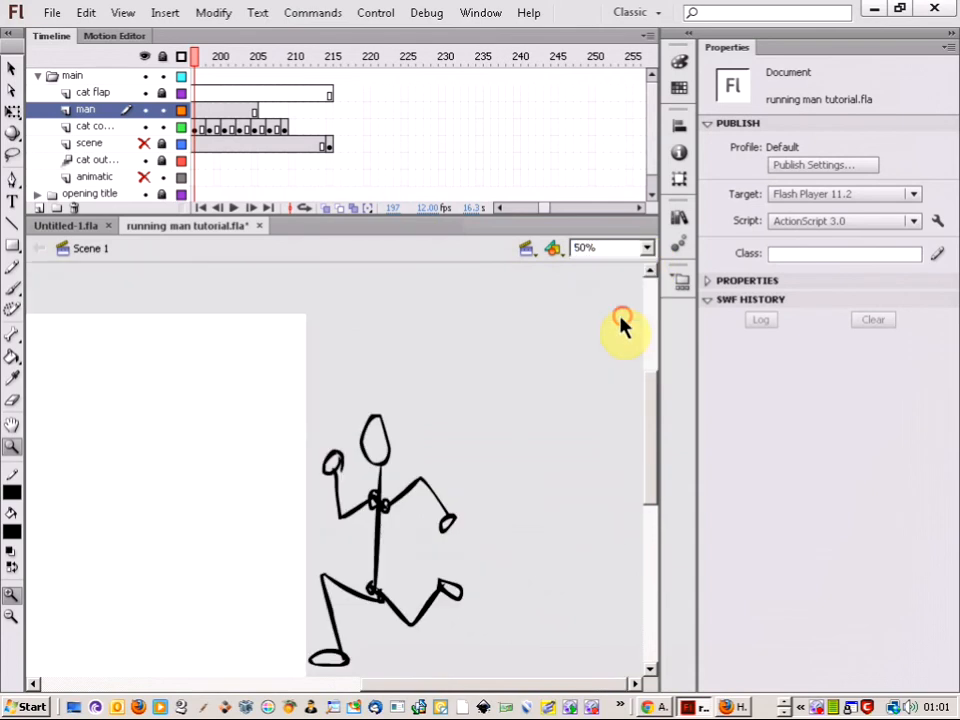
pyautogui.moveTo(650, 445); pyautogui.dragTo(640, 461)
pyautogui.moveTo(476, 684); pyautogui.dragTo(406, 684)
pyautogui.click(646, 250)
pyautogui.click(620, 303)
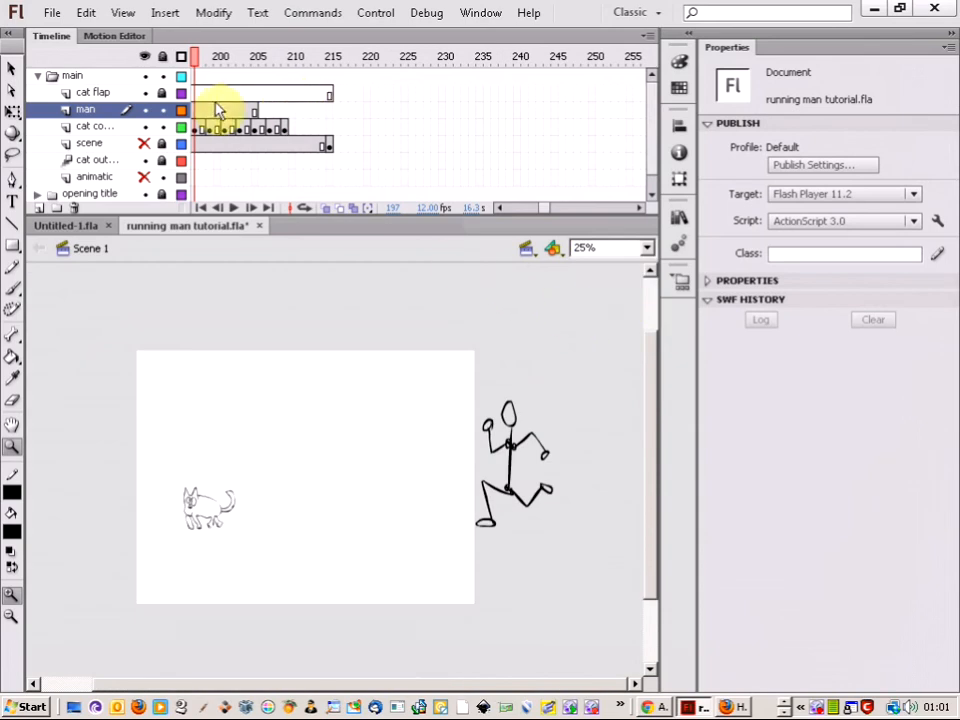
pyautogui.click(498, 214)
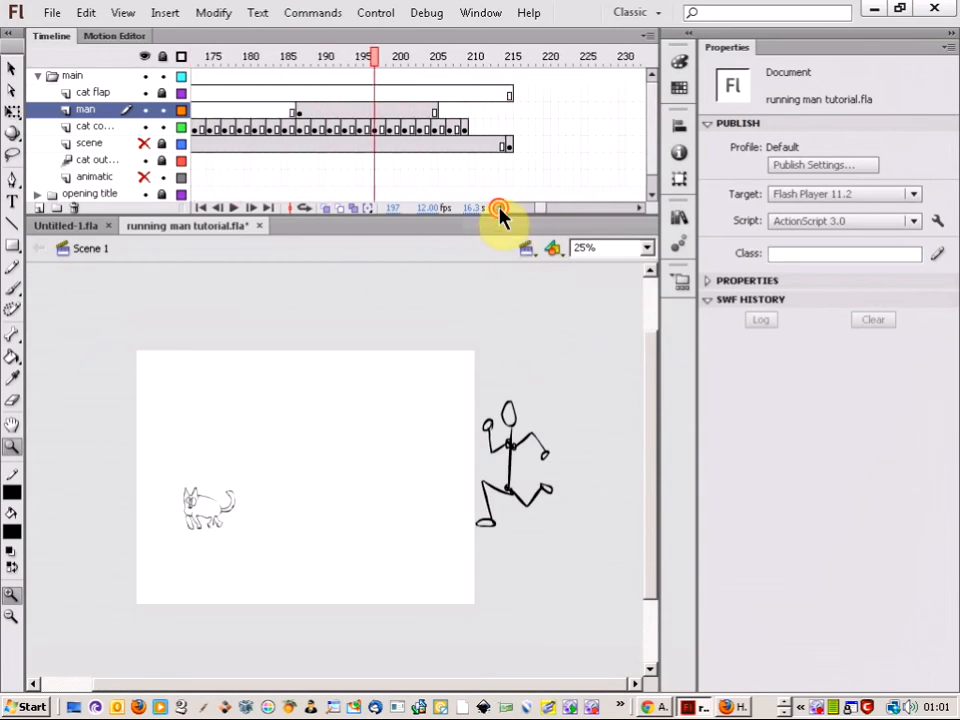
pyautogui.moveTo(418, 62); pyautogui.dragTo(484, 78)
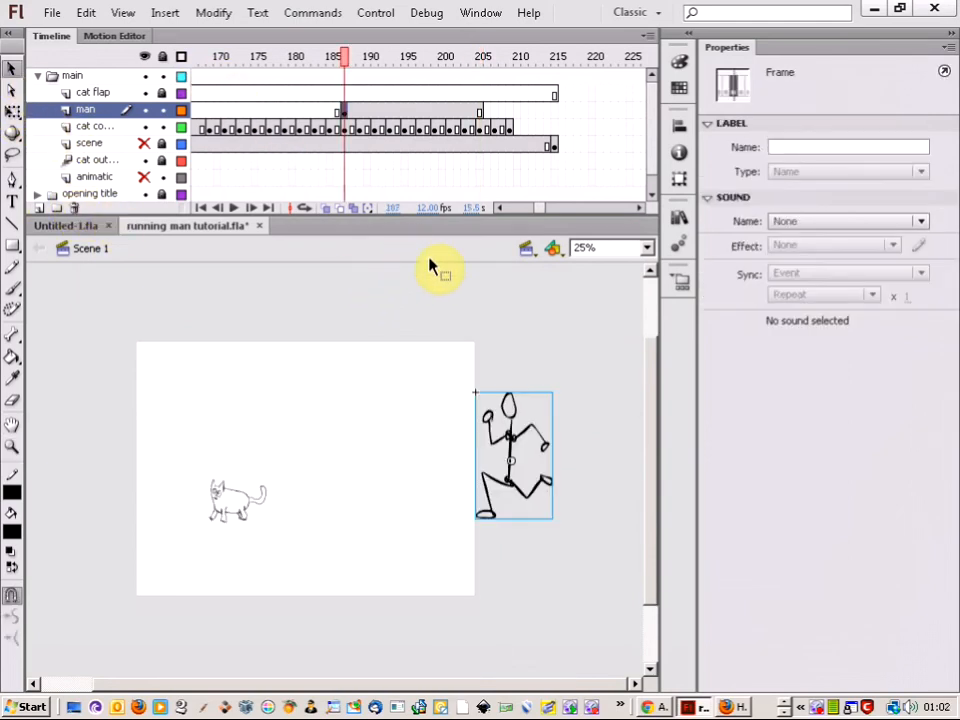
# - Create a motion tween on the man run instance at frame 187 and move him onto the stage behind the cat
pyautogui.click(521, 446)
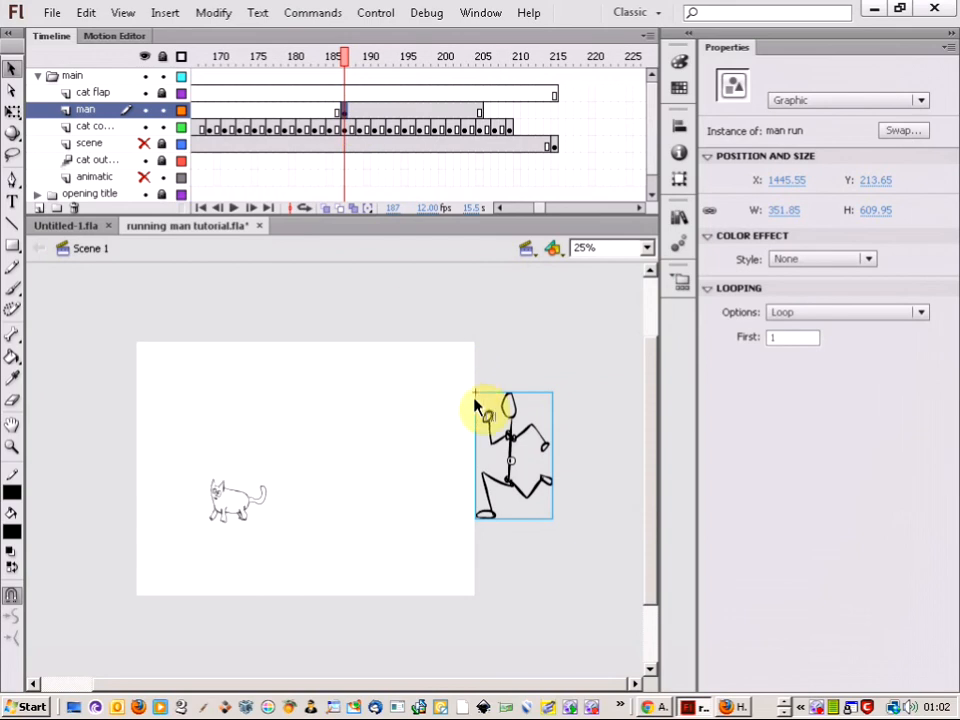
pyautogui.rightClick(500, 410)
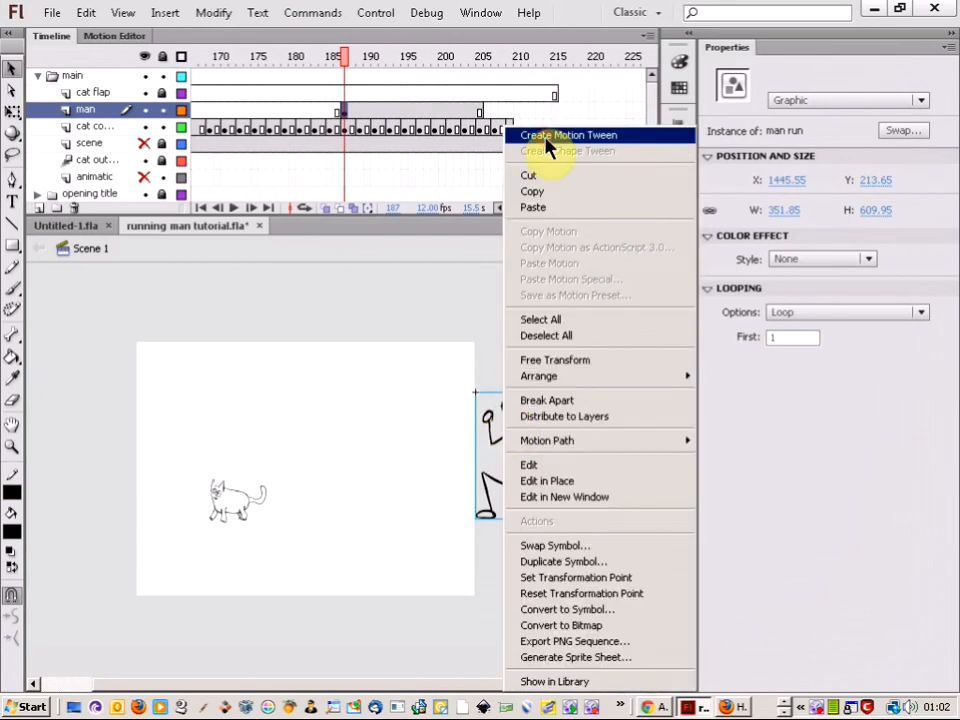
pyautogui.click(546, 136)
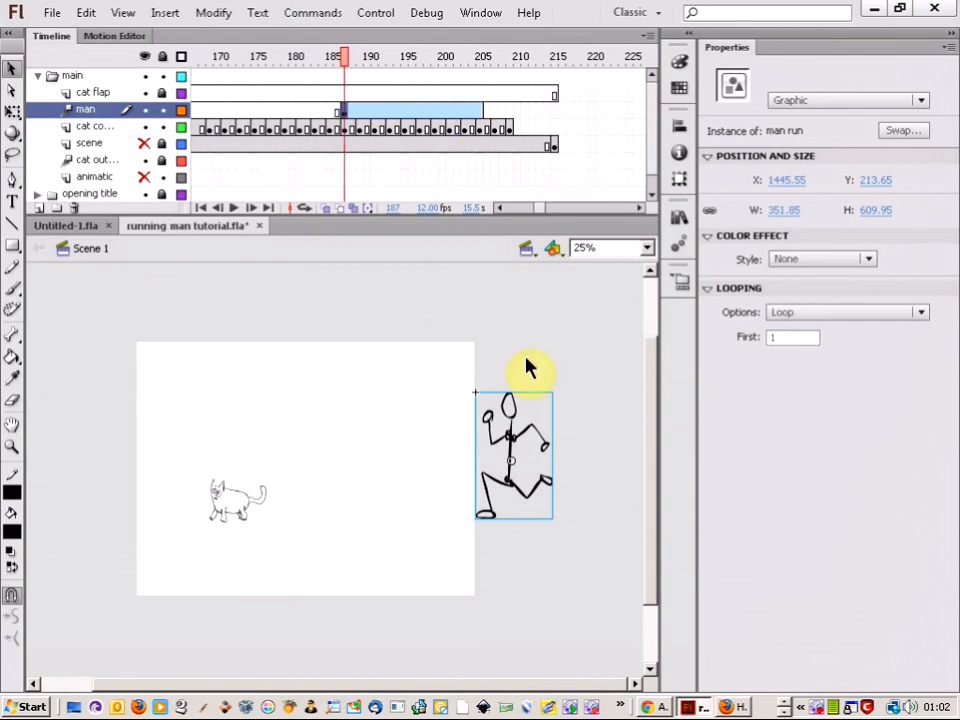
pyautogui.moveTo(521, 440); pyautogui.dragTo(294, 452)
pyautogui.moveTo(348, 65); pyautogui.dragTo(474, 66)
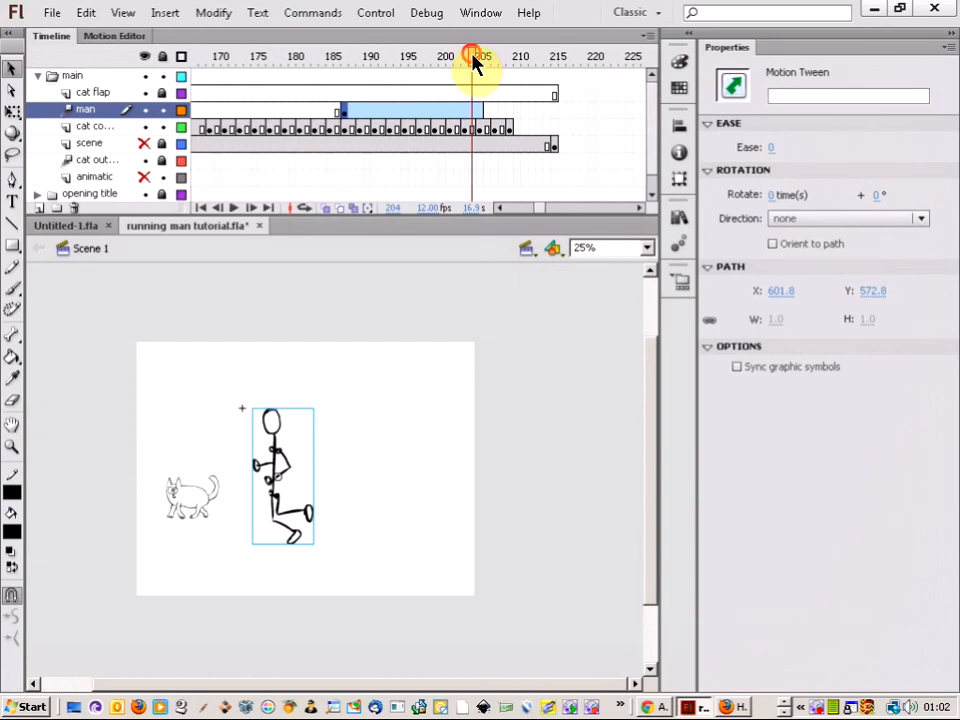
# - Extend the man layer's tween to frame 209 and move the man there toward the stage's left edge, close behind the cat
pyautogui.click(480, 62)
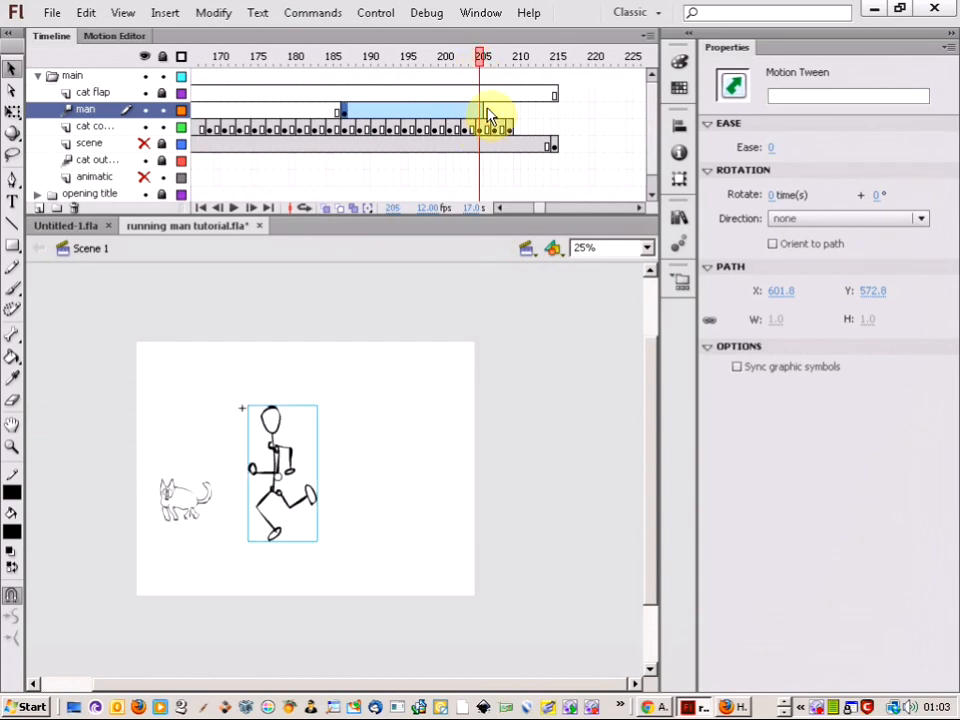
pyautogui.moveTo(483, 107); pyautogui.dragTo(510, 111)
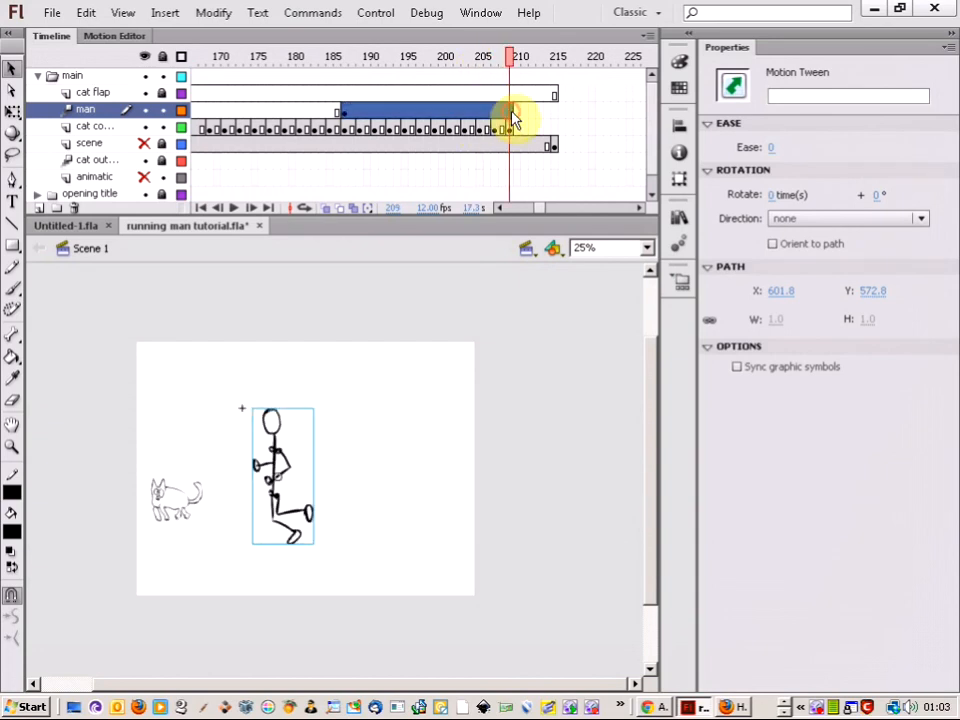
pyautogui.moveTo(272, 450); pyautogui.dragTo(203, 440)
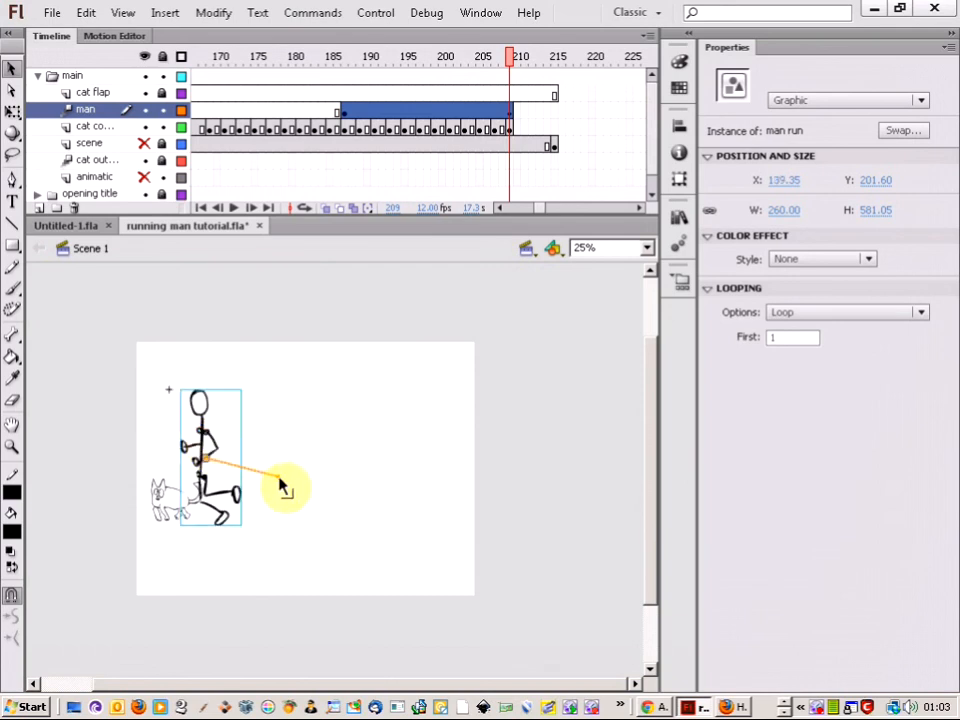
# - Shape the man's motion path to run from beyond the stage's right edge in a slight downward curve to X 179.35 at frame 209
pyautogui.moveTo(295, 483); pyautogui.dragTo(524, 474)
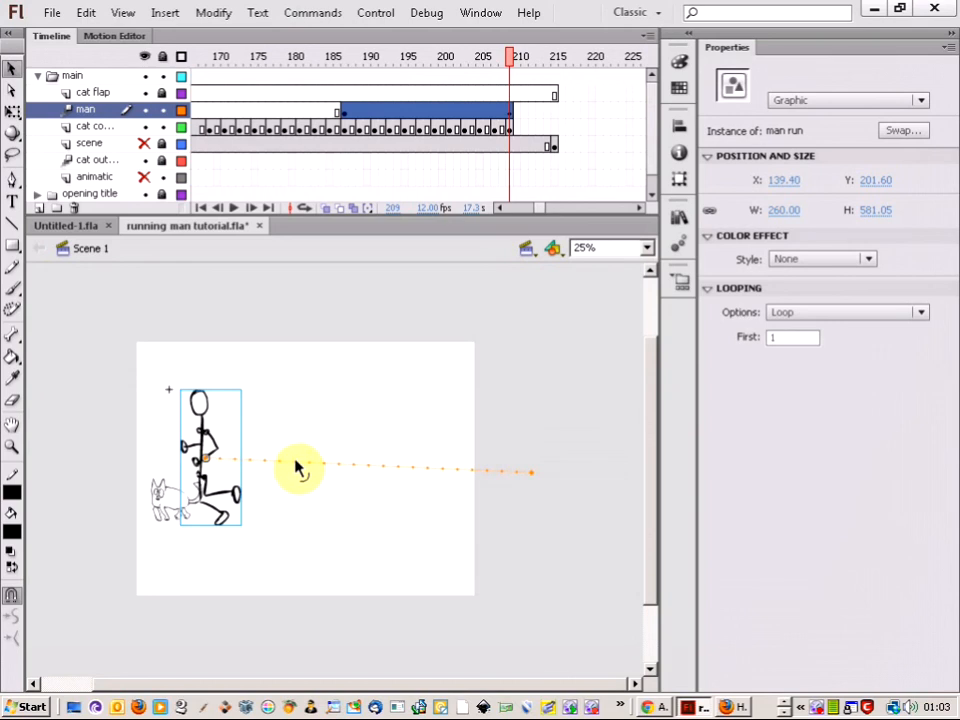
pyautogui.moveTo(296, 468); pyautogui.dragTo(297, 480)
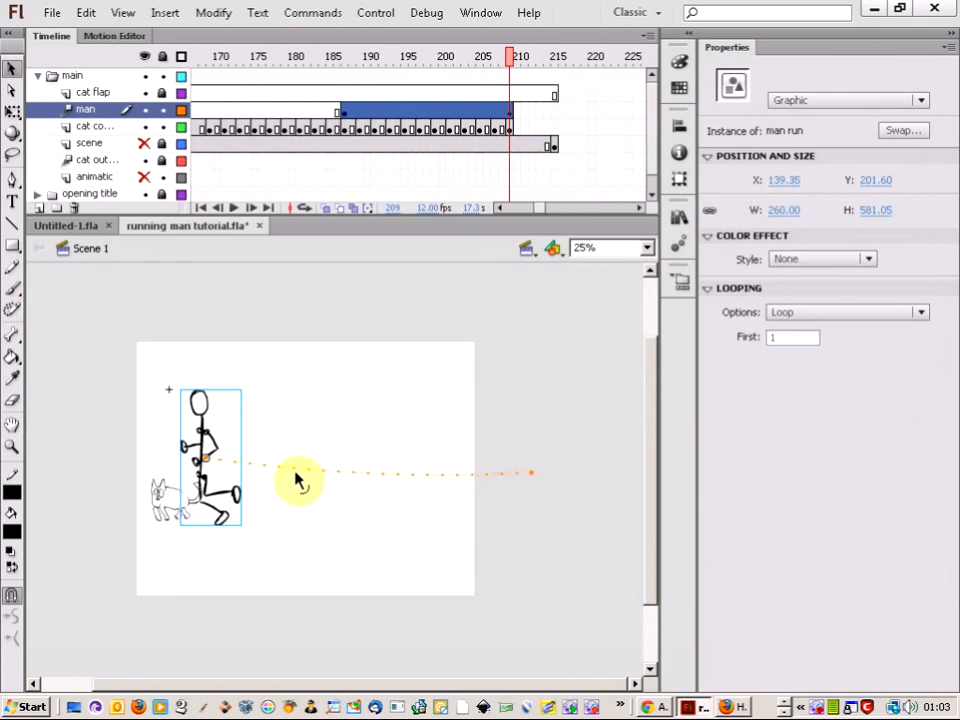
pyautogui.moveTo(204, 449); pyautogui.dragTo(214, 449)
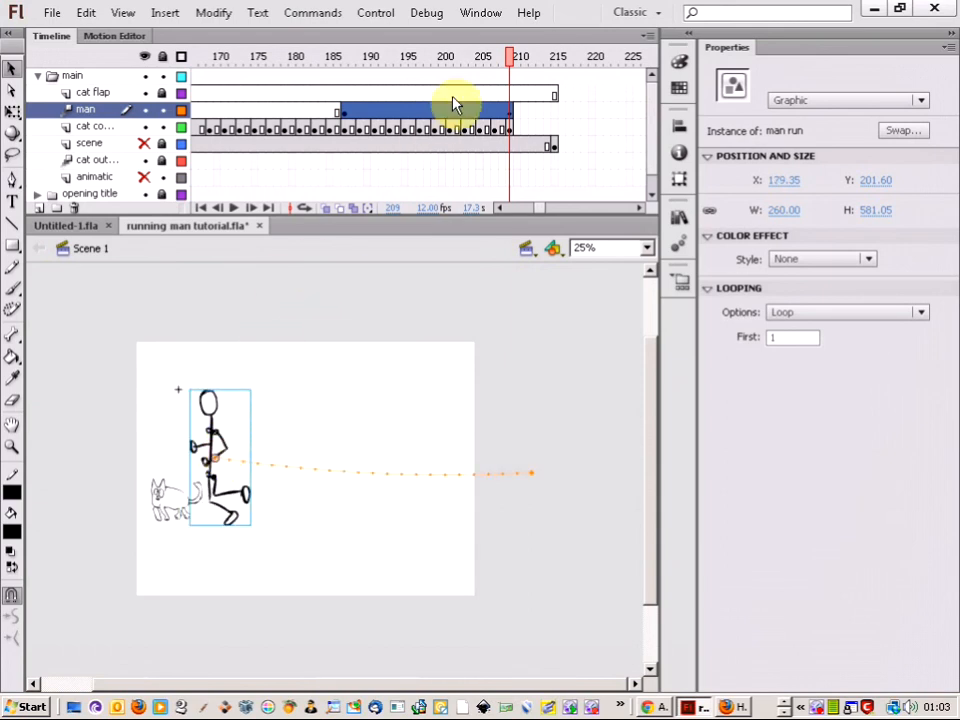
# - Check the man's pose and position behind the cat at frame 208 and view the man run symbol in the library
pyautogui.moveTo(515, 63); pyautogui.dragTo(510, 90)
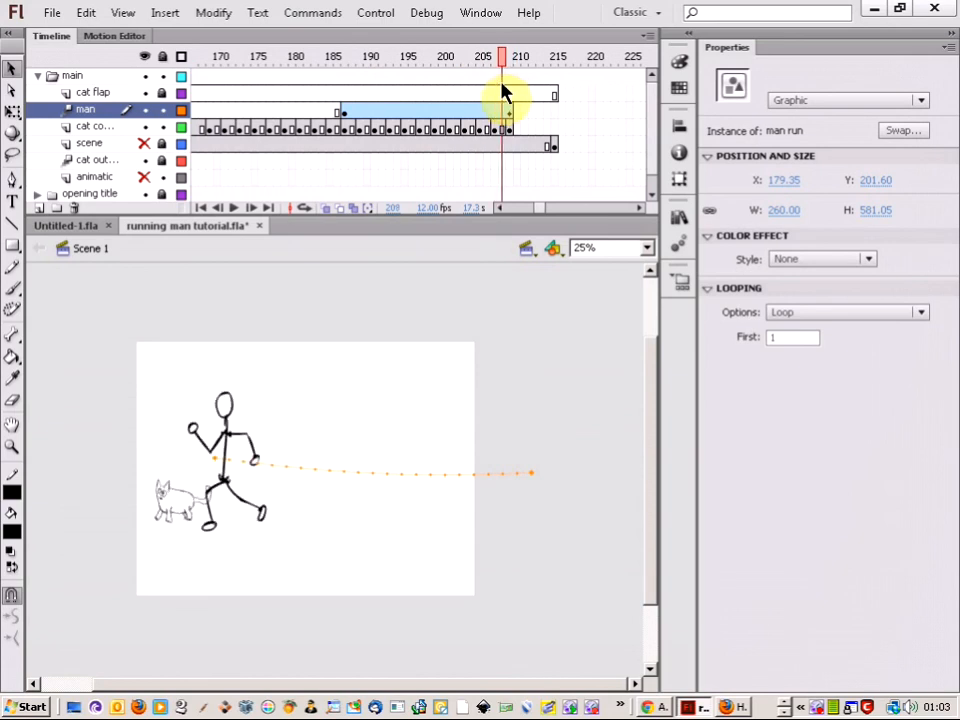
pyautogui.click(503, 110)
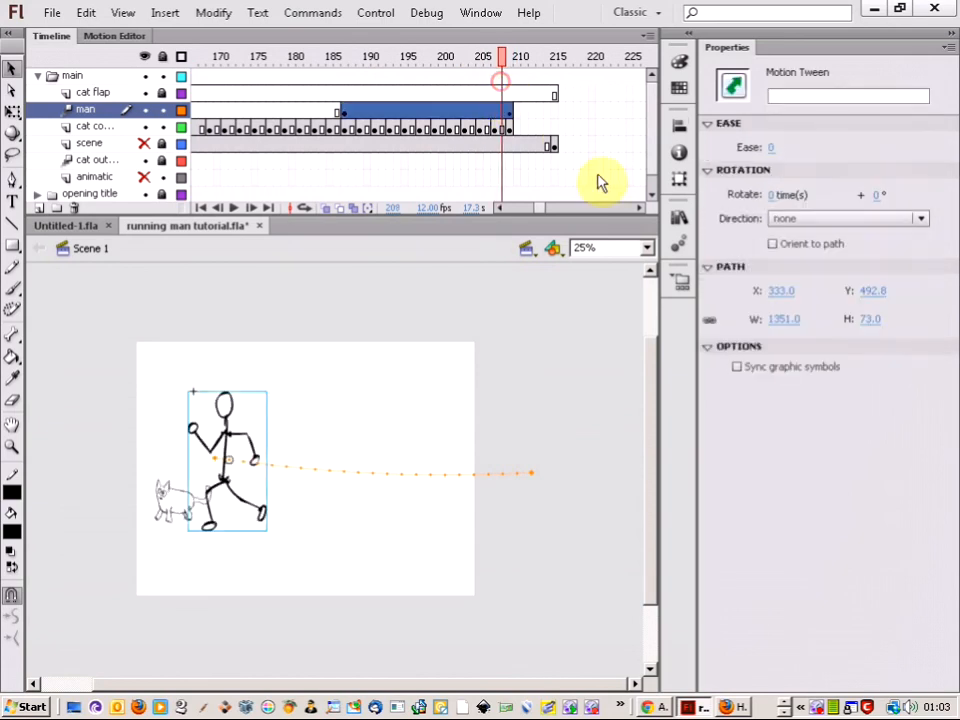
pyautogui.click(677, 222)
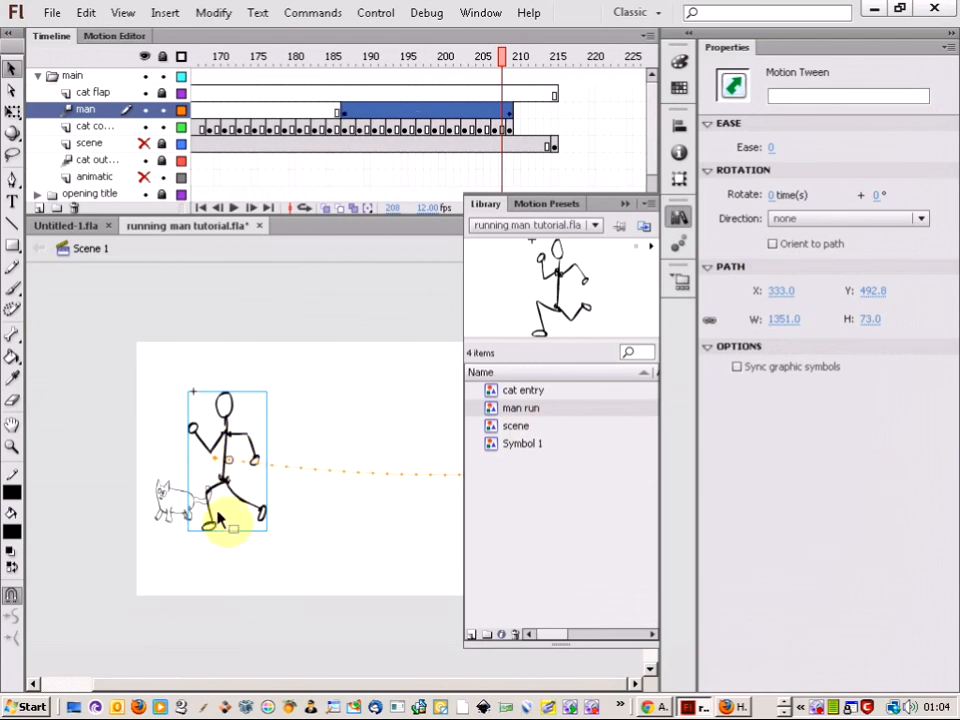
pyautogui.rightClick(818, 708)
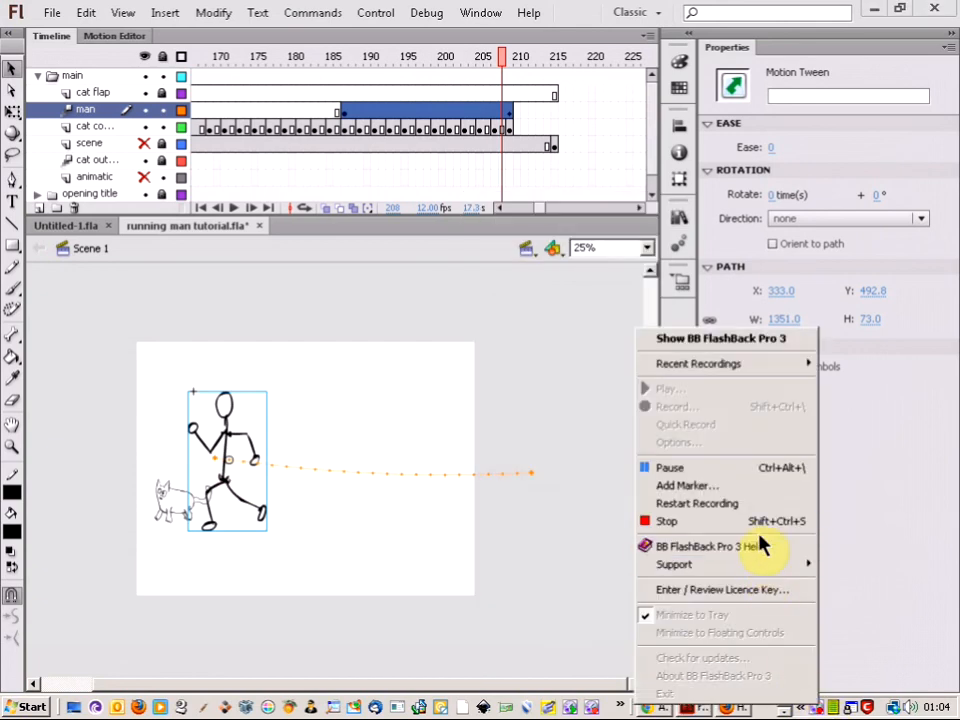